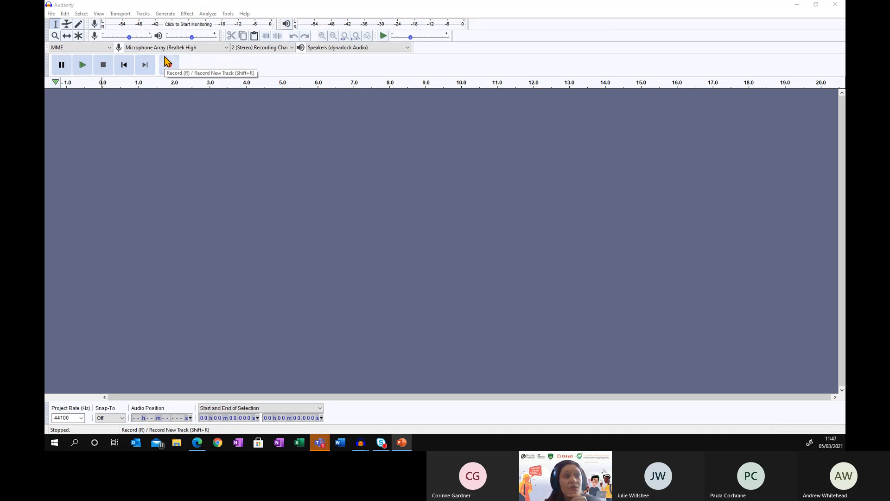
Review the available recording and playback devices, keeping Speakers (dynadock Audio) for playback.
click(227, 49)
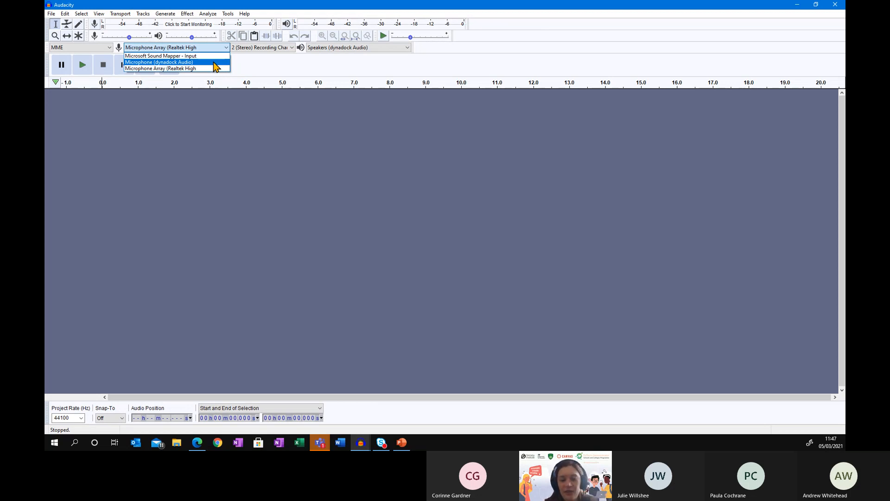
click(204, 114)
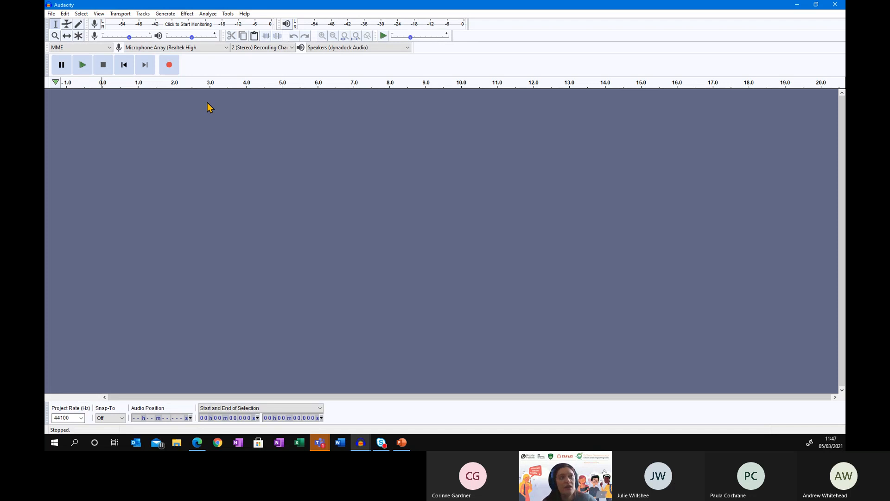
click(203, 48)
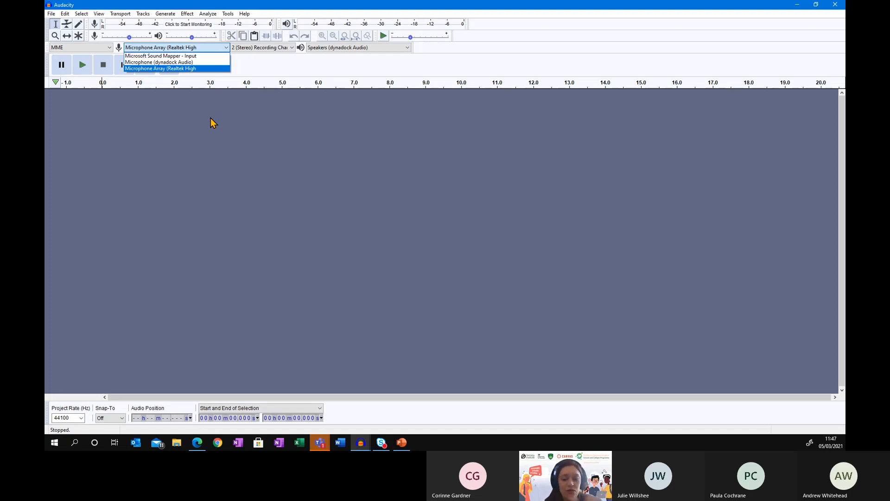
click(190, 99)
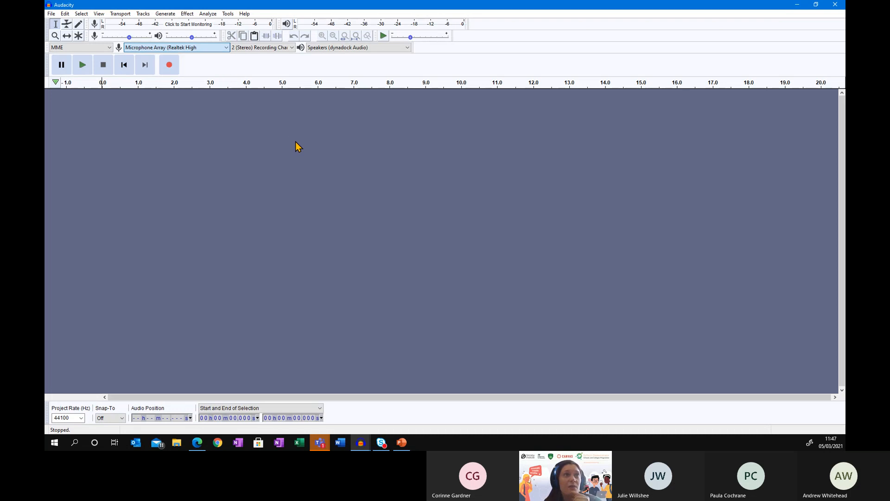
click(330, 49)
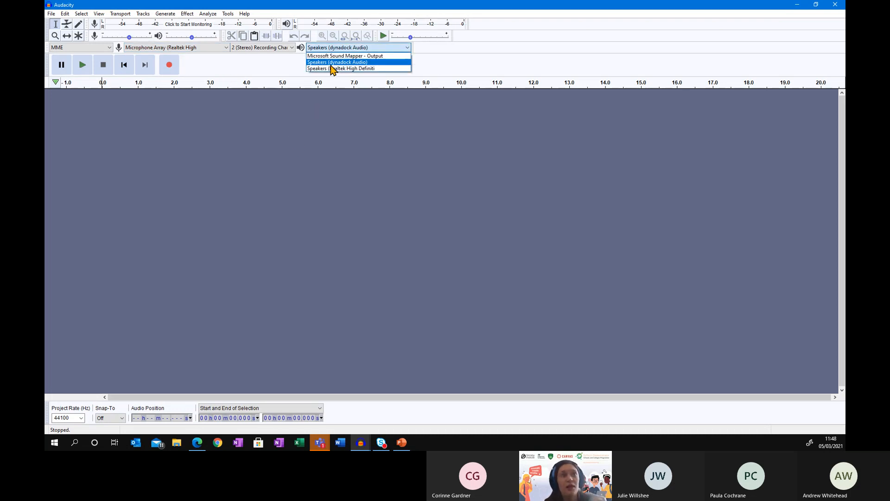
click(331, 64)
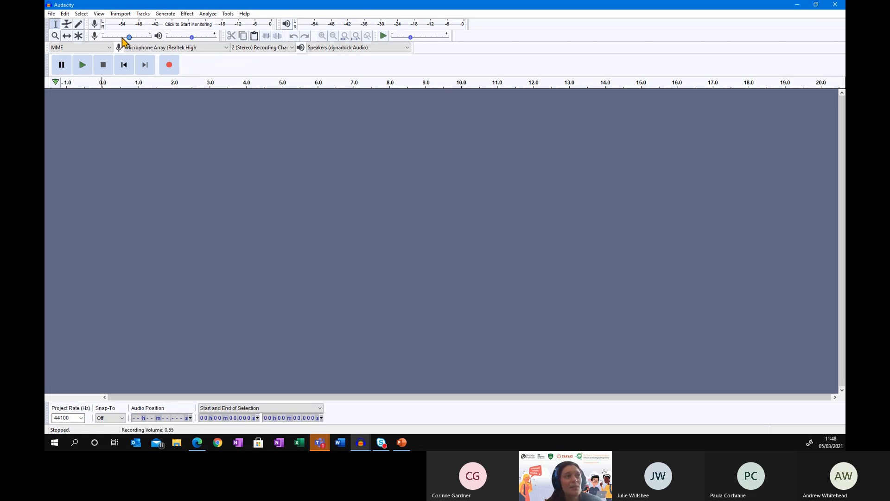
Raise the recording volume to about maximum and choose Microphone (dynadock Audio) as the recording device.
mouse_move(130, 37)
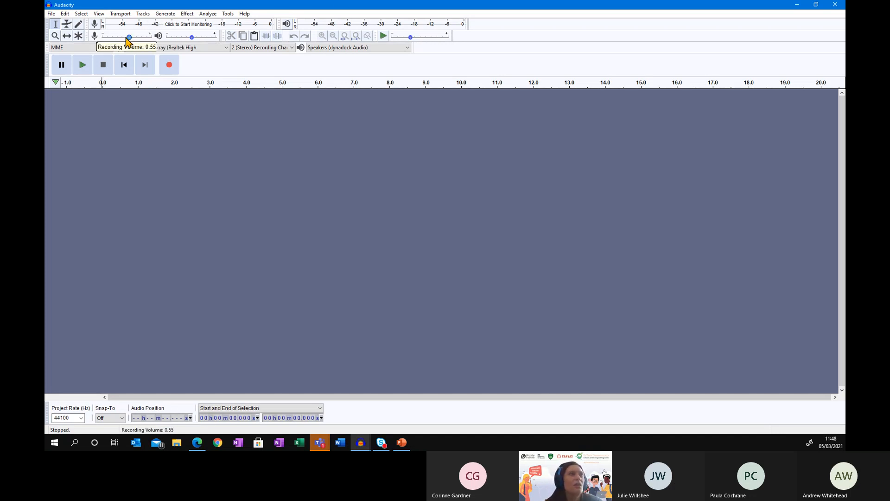
drag(126, 38, 151, 37)
click(202, 48)
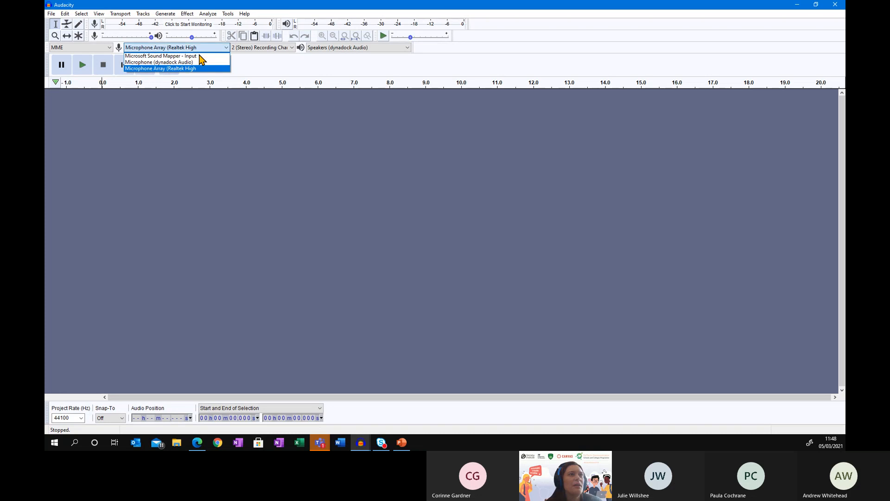
click(191, 62)
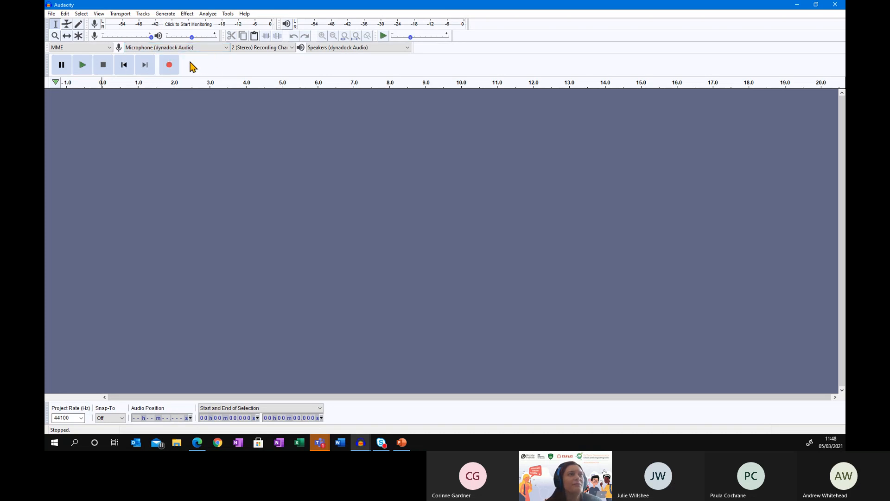
Record about 13 seconds of speech on a new stereo track and play back a short part from about 0.6 s.
click(170, 65)
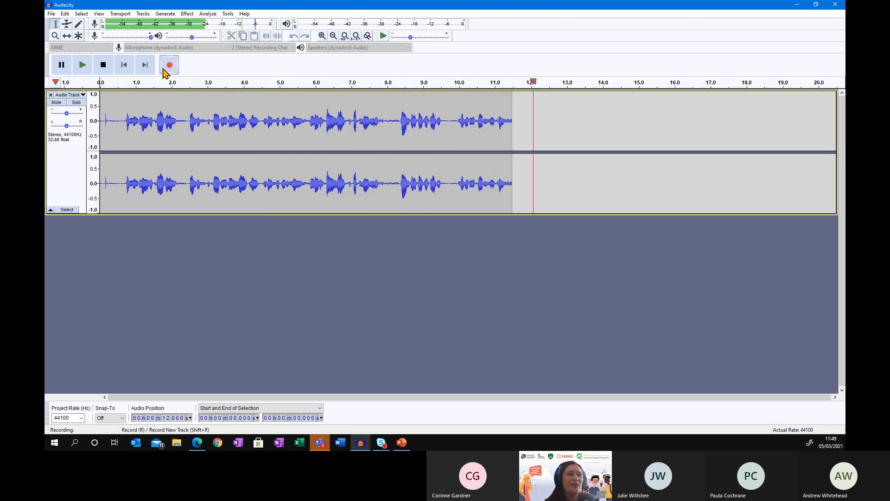
click(103, 64)
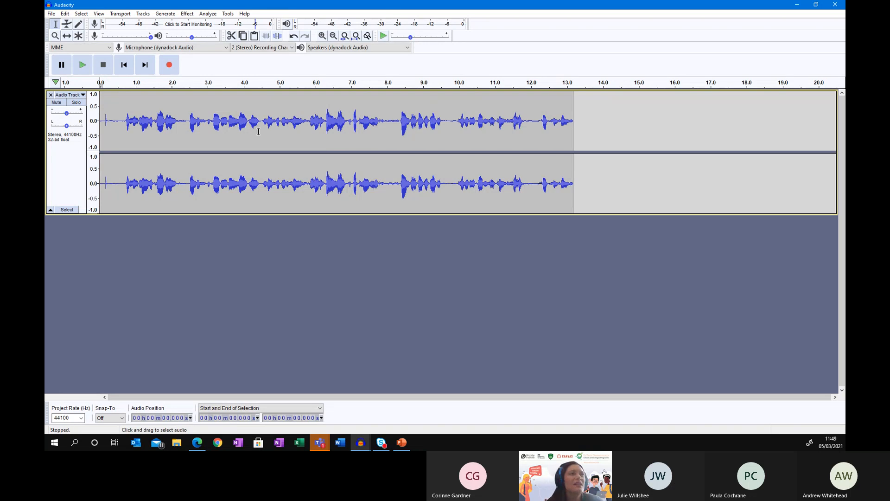
click(123, 134)
click(82, 65)
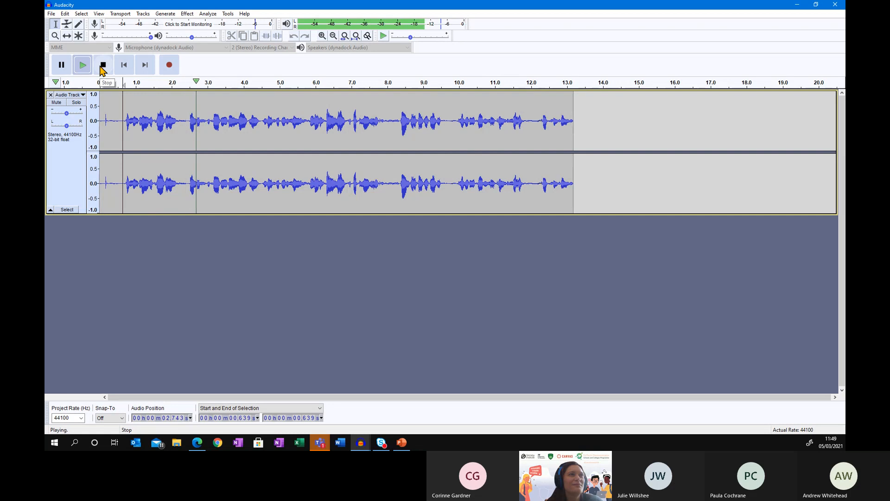
click(103, 68)
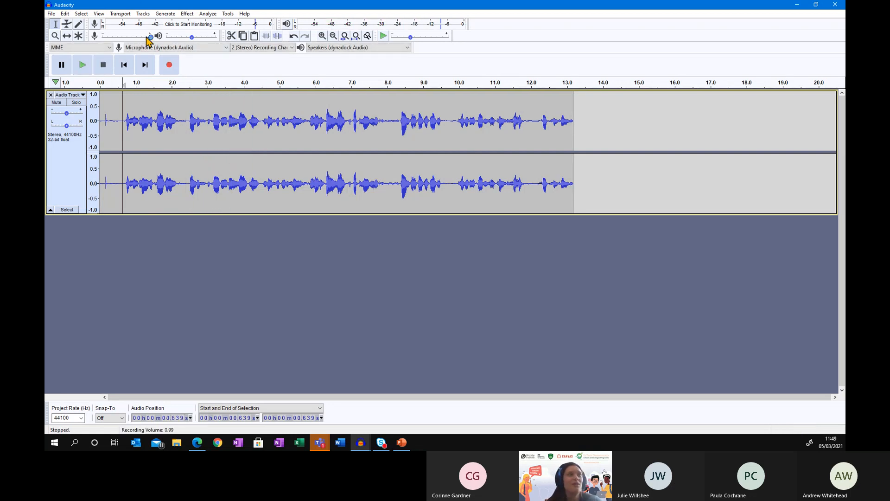
Lower the recording volume to about 0.52 and delete all the recorded speech from the track.
drag(146, 37, 128, 38)
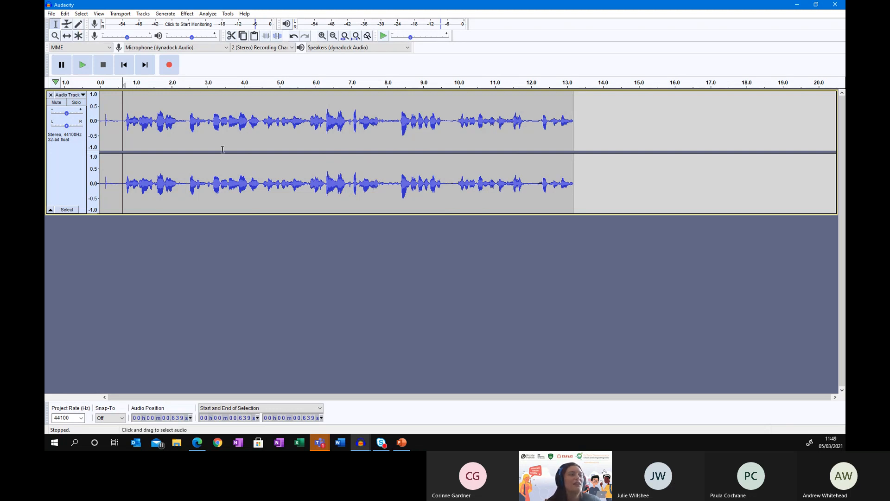
drag(579, 171, 73, 192)
key(Delete)
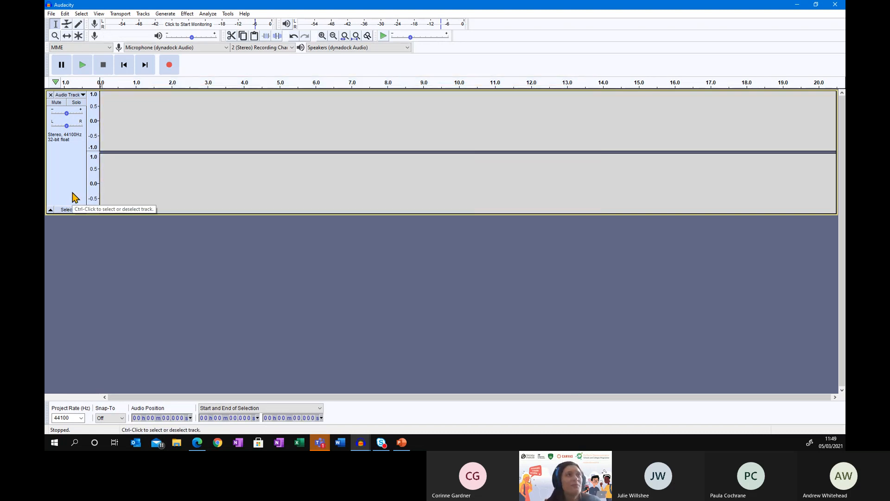
Record a test of about 7 seconds with the recording volume at about 0.58, and delete the recorded audio.
click(131, 37)
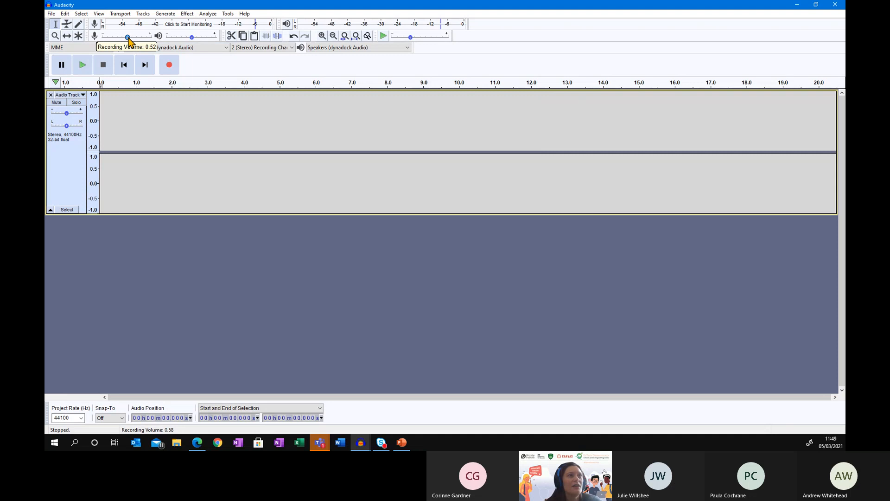
click(169, 66)
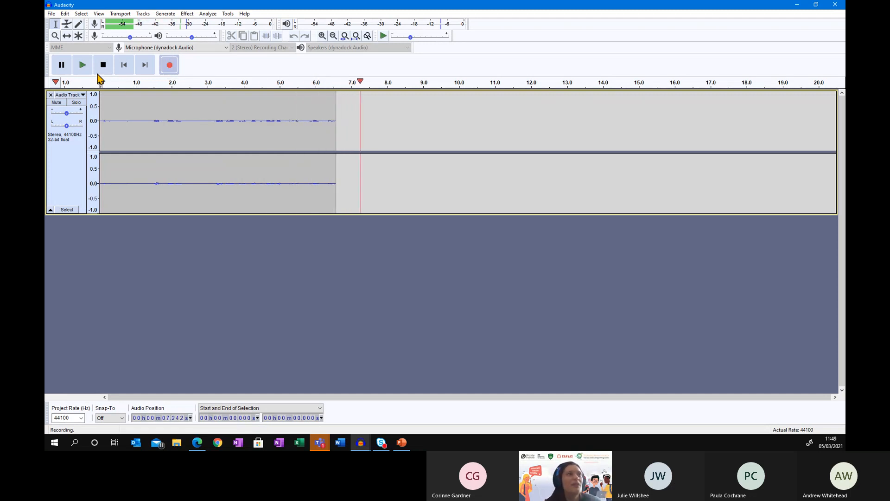
key(space)
click(69, 138)
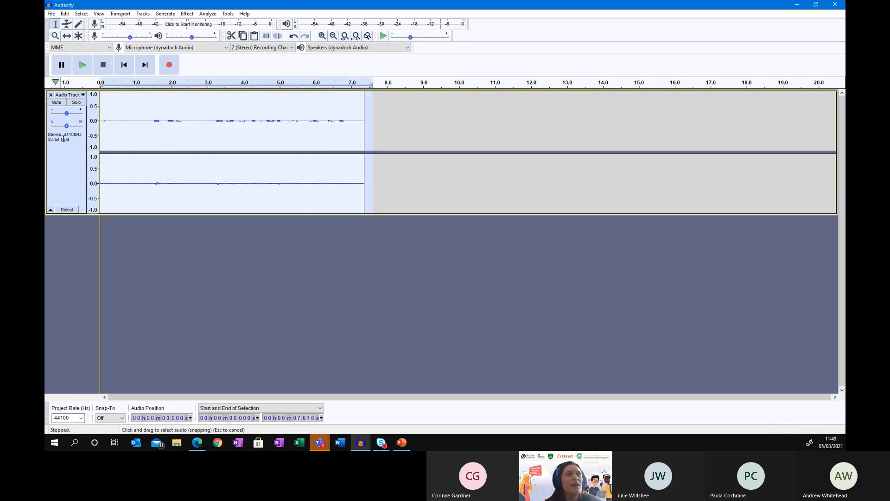
key(Delete)
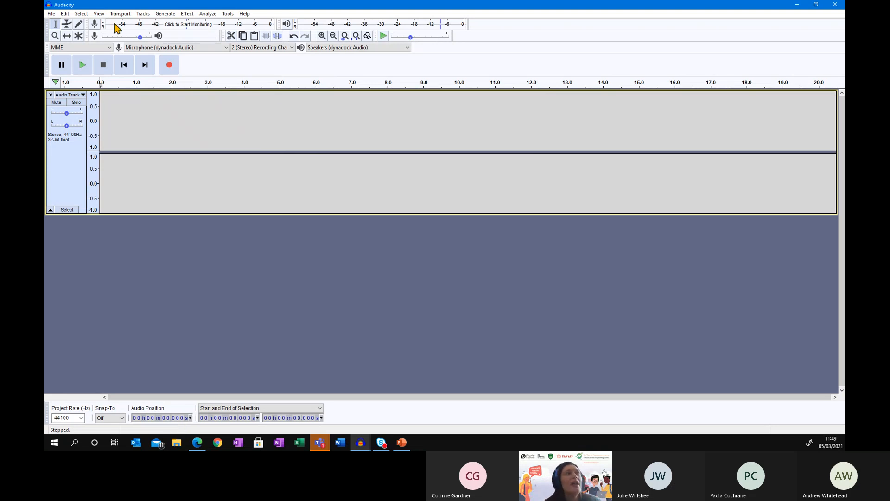
Import the Shadowing music file as a new audio track and play its opening seconds.
click(51, 14)
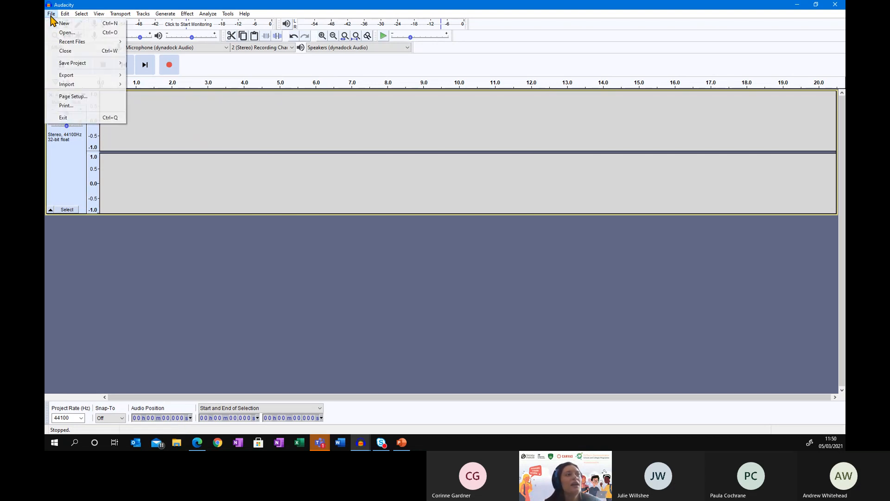
mouse_move(76, 89)
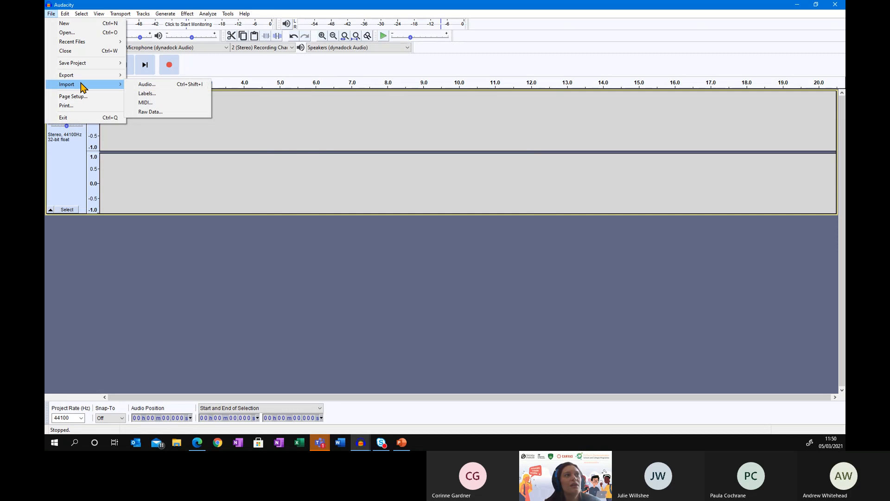
click(135, 85)
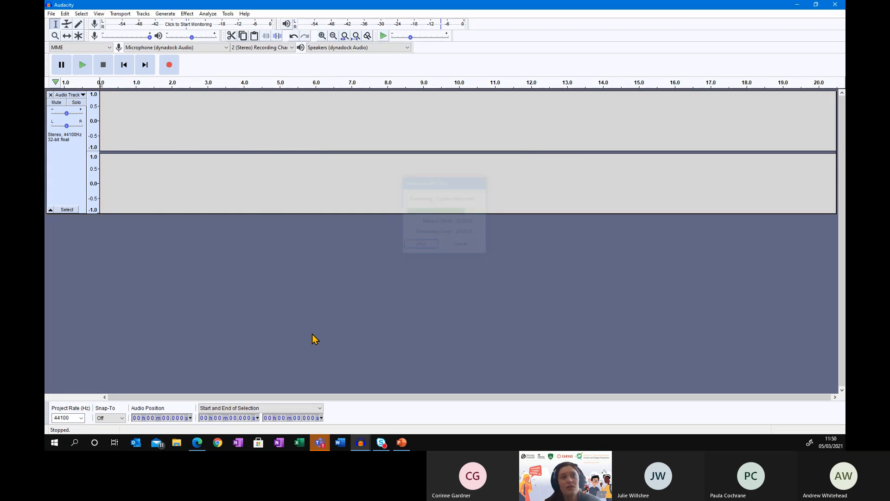
click(84, 66)
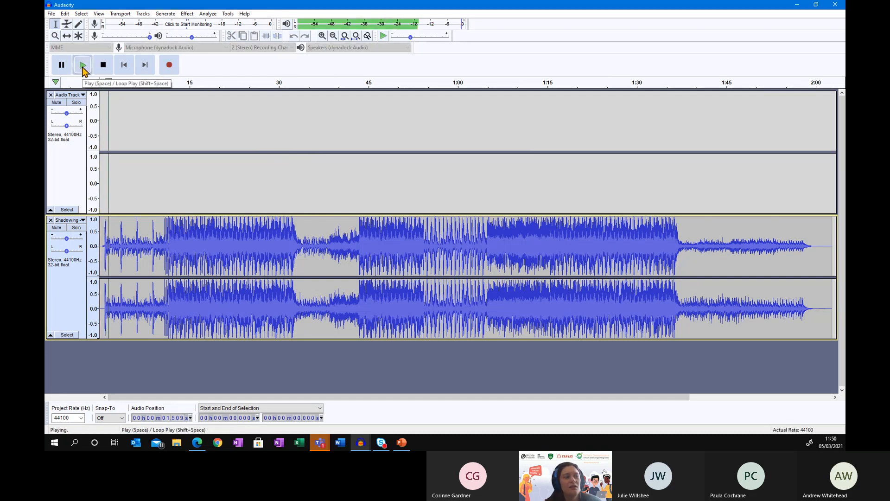
click(104, 68)
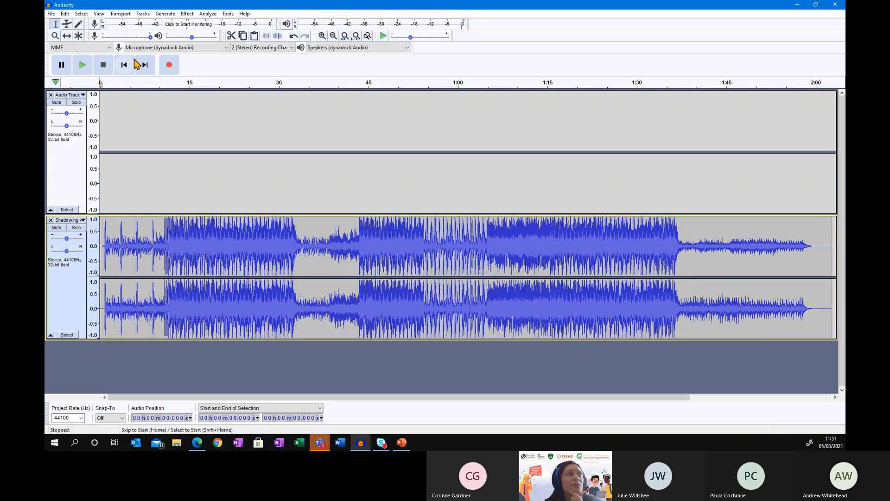
Generate a 379-bar rhythm track at 120 bpm with 4 beats per bar and the Metronome Tick sound, and play its opening seconds.
click(165, 14)
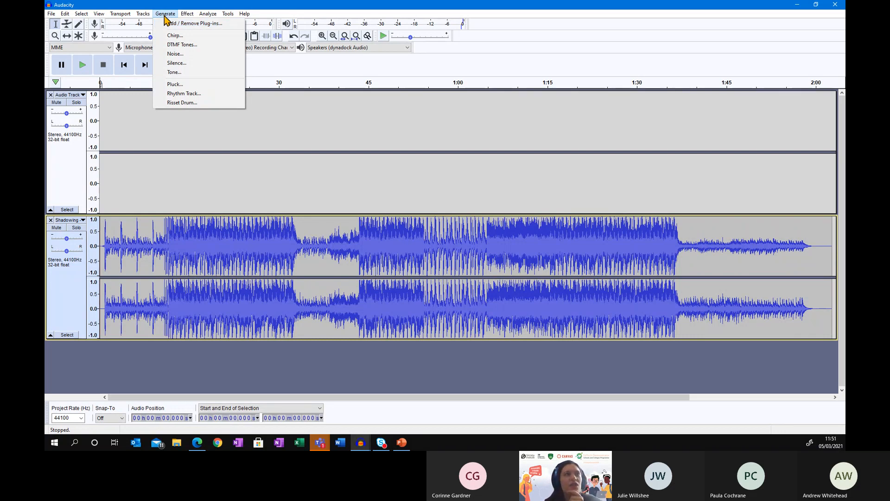
click(173, 95)
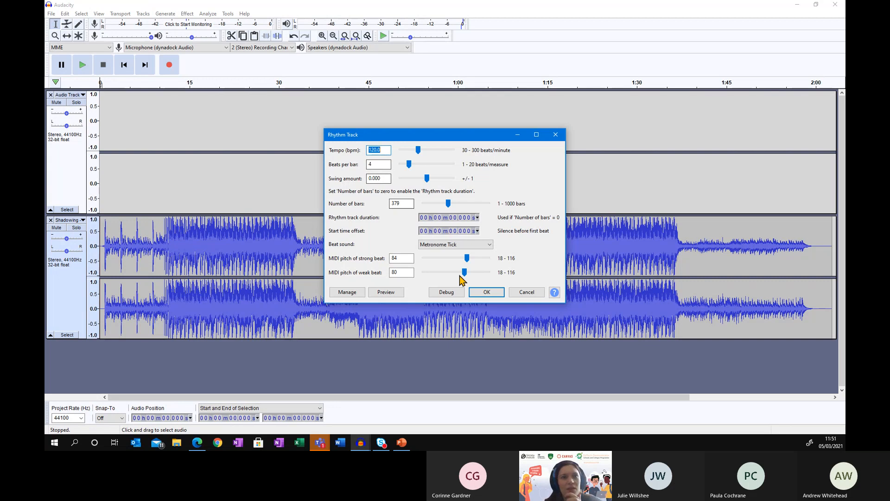
click(487, 292)
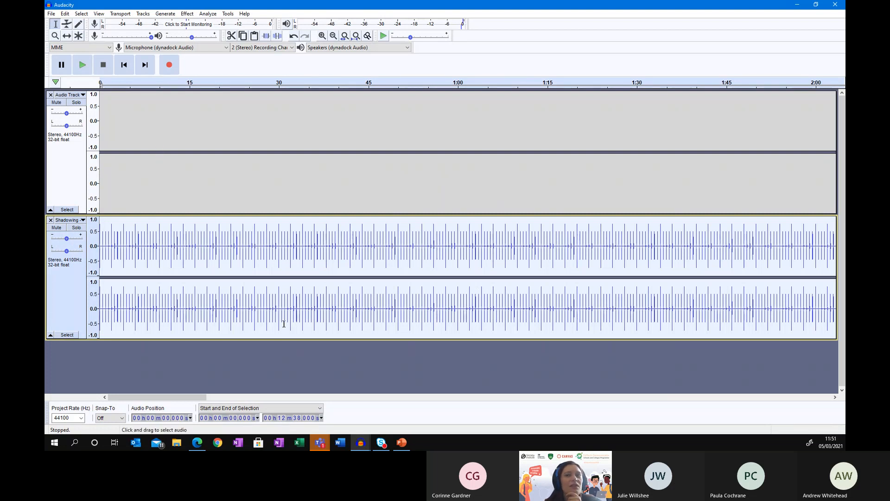
click(188, 393)
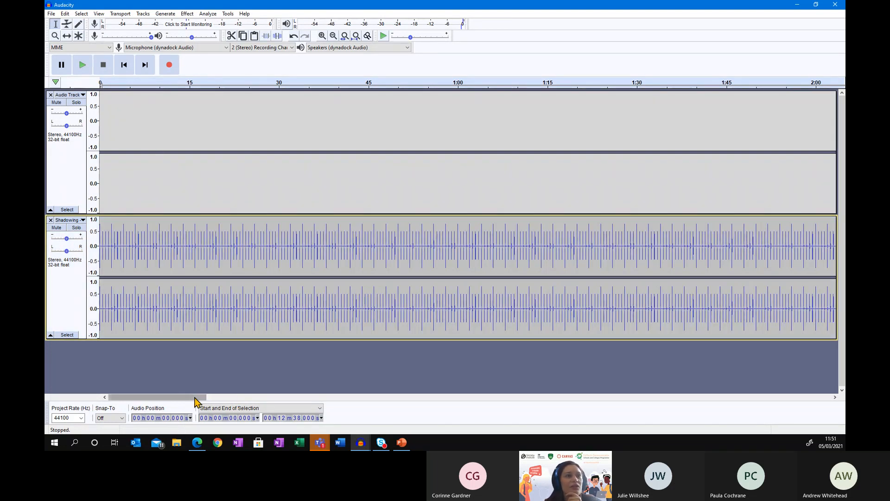
mouse_move(194, 397)
mouse_down()
mouse_move(805, 393)
mouse_move(467, 408)
mouse_move(195, 398)
mouse_up()
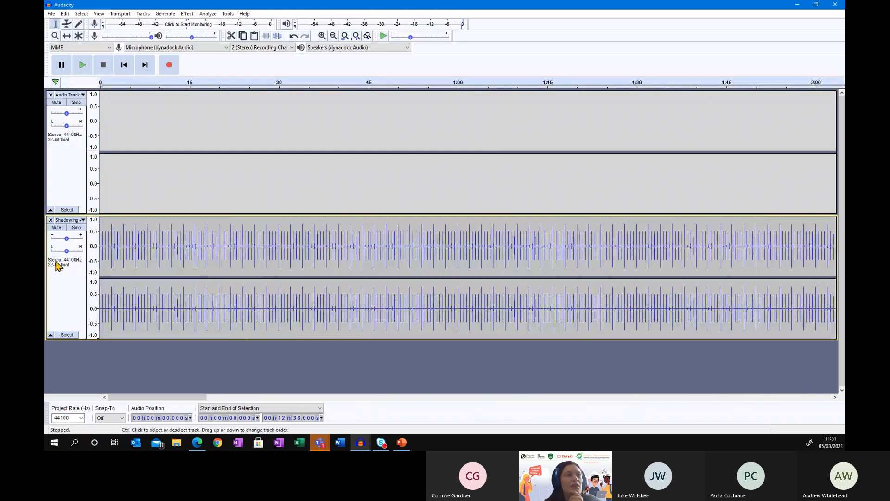
click(82, 65)
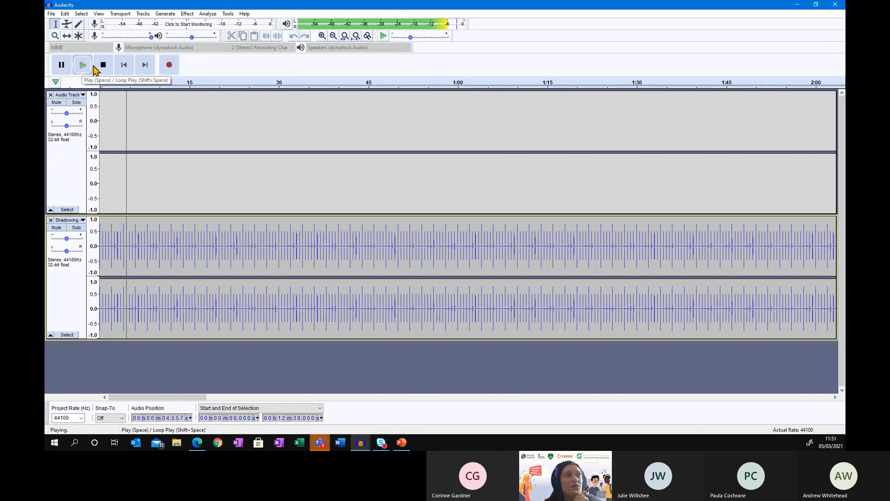
click(103, 65)
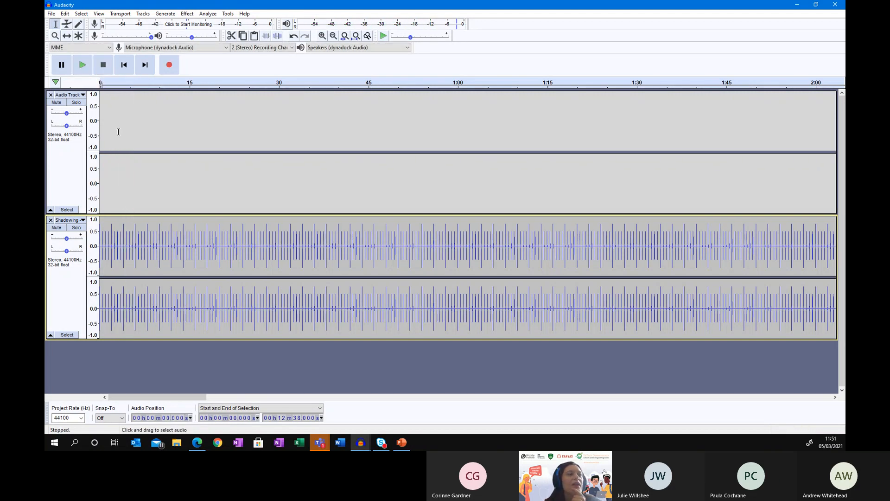
Undo the generated rhythm track and remove both the Shadowing music track and the empty audio track from the project.
click(65, 14)
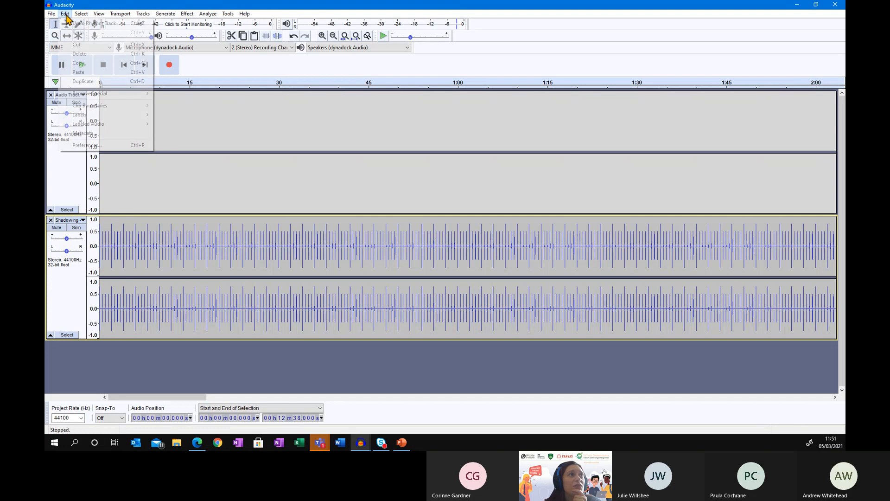
click(67, 24)
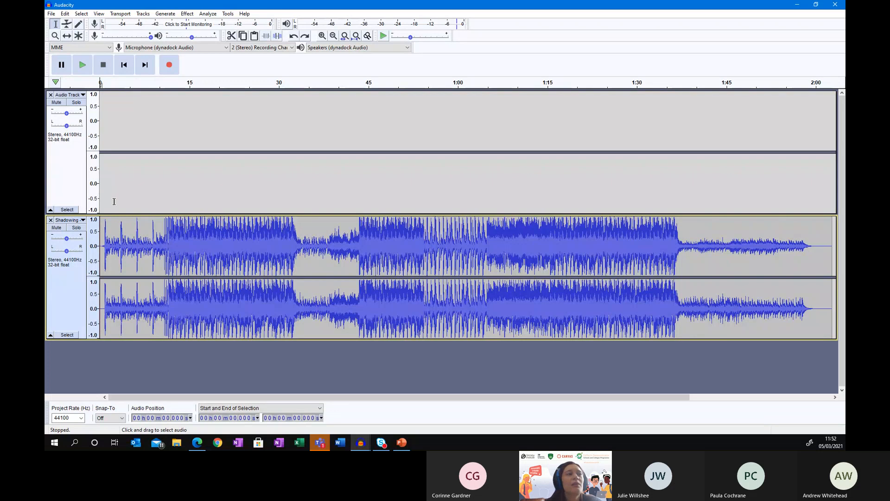
click(51, 220)
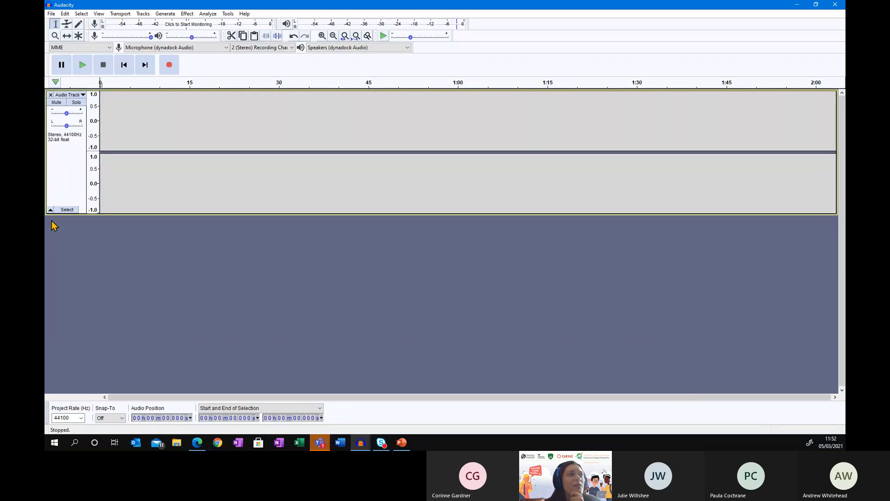
click(50, 95)
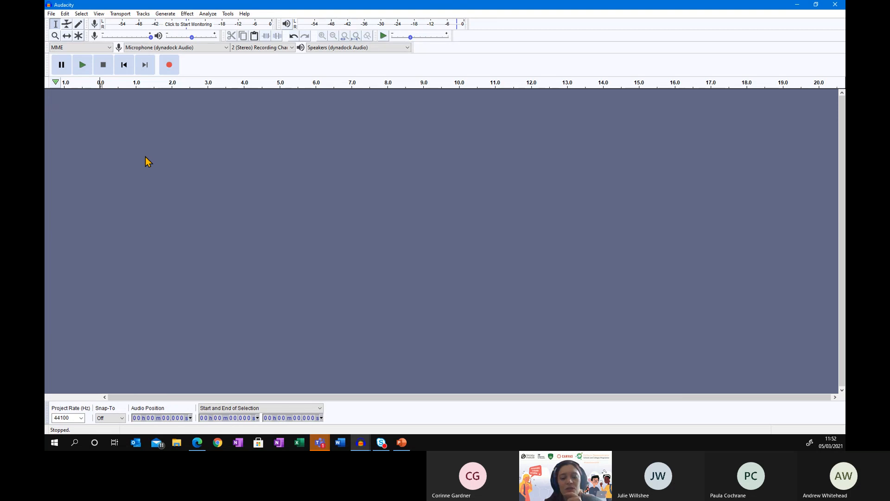
Record a clip of about 3 seconds and remove the track it was recorded on.
click(170, 70)
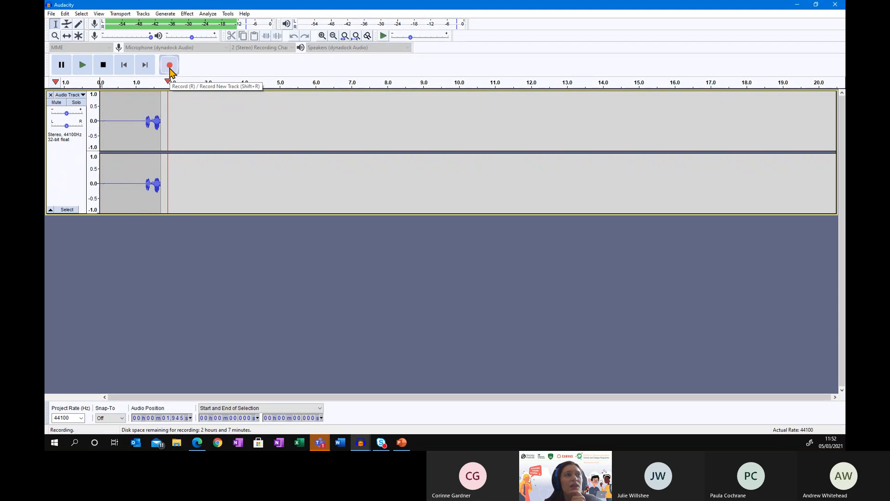
click(112, 63)
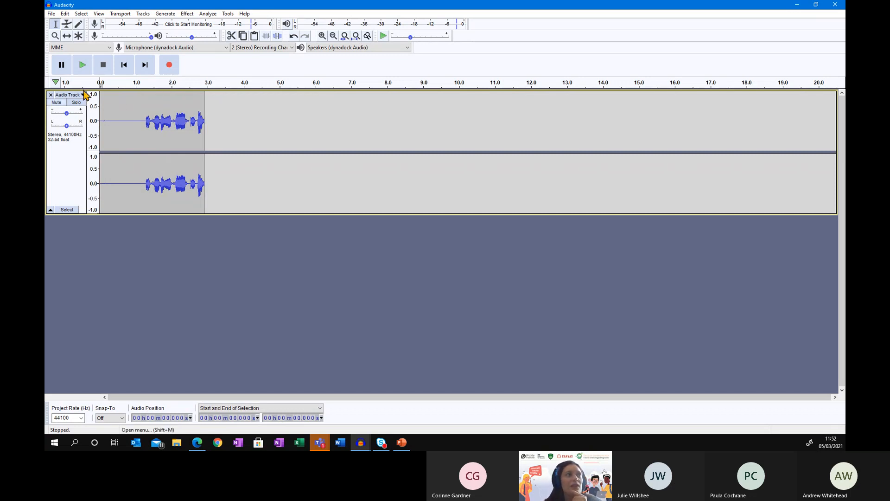
click(51, 95)
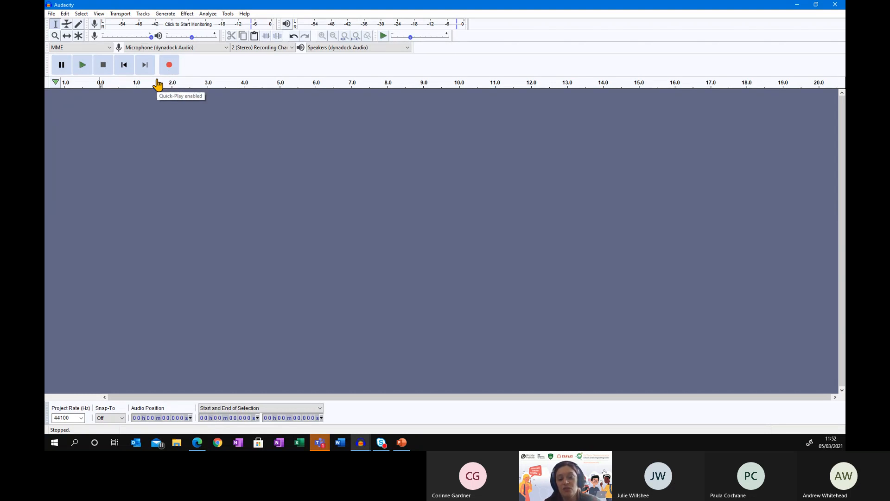
Record about 6.5 seconds of audio on a new stereo track.
click(170, 65)
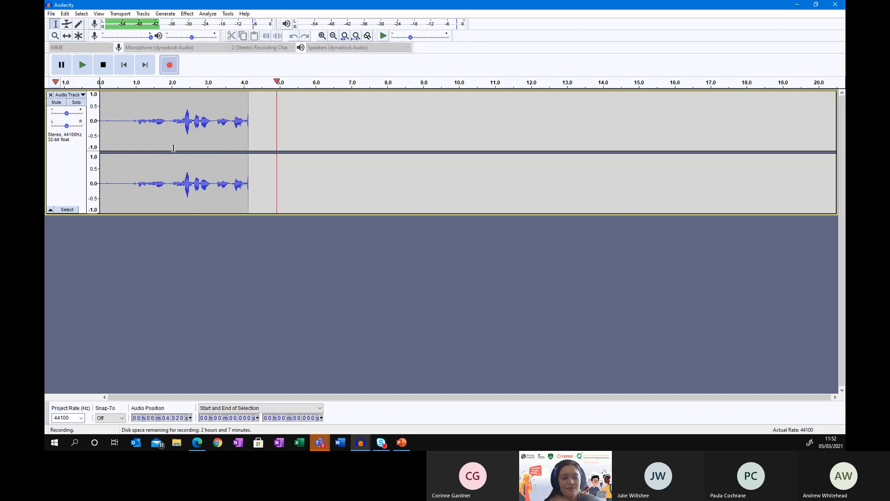
key(space)
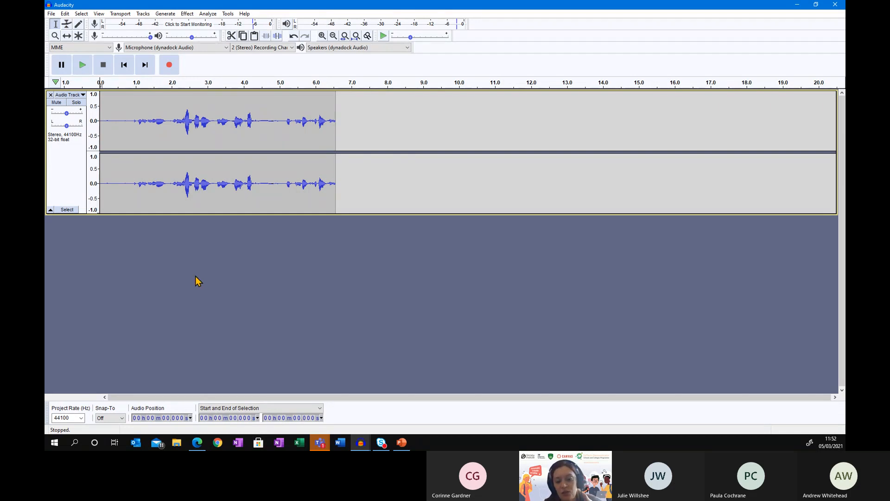
Add a second stereo track and record about 12.7 seconds of audio on it.
click(146, 18)
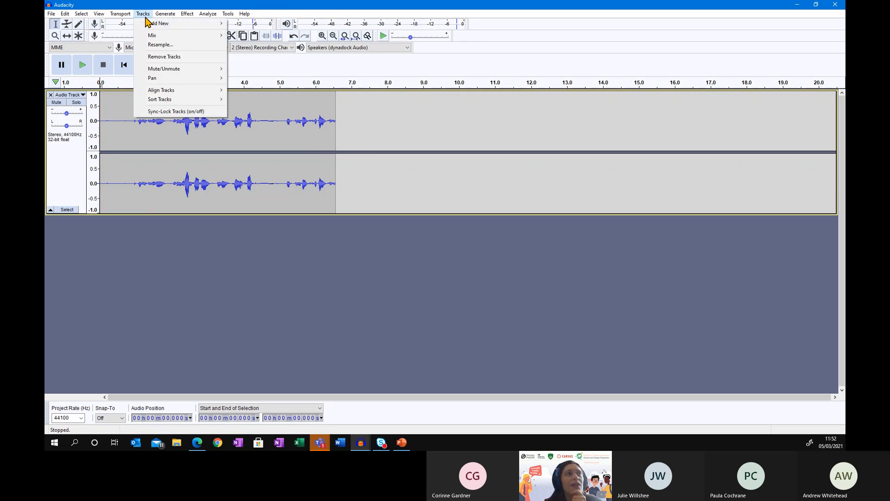
mouse_move(151, 24)
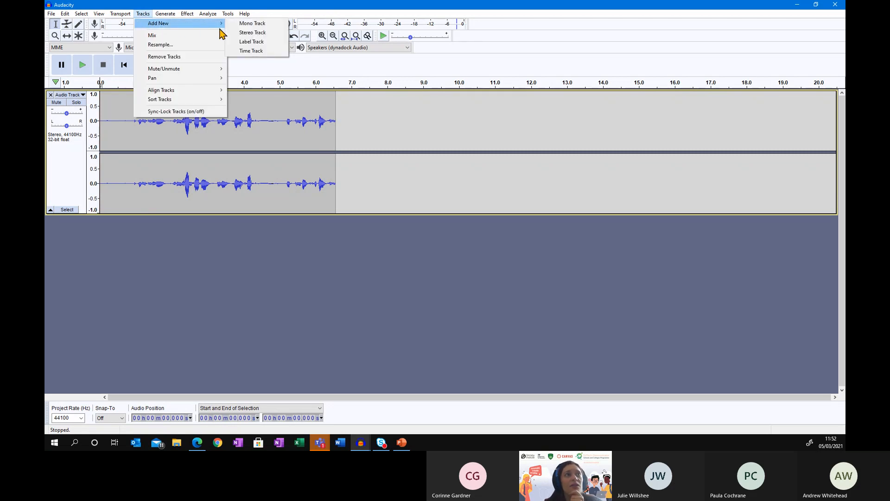
click(253, 33)
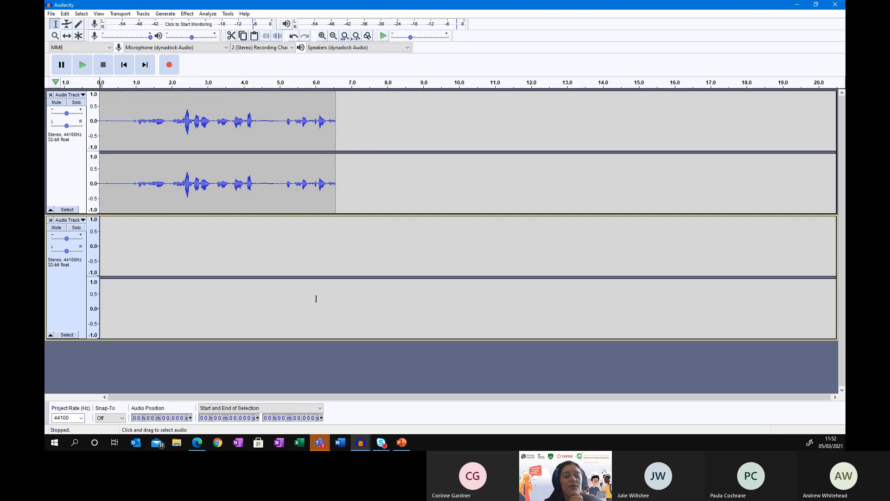
click(171, 72)
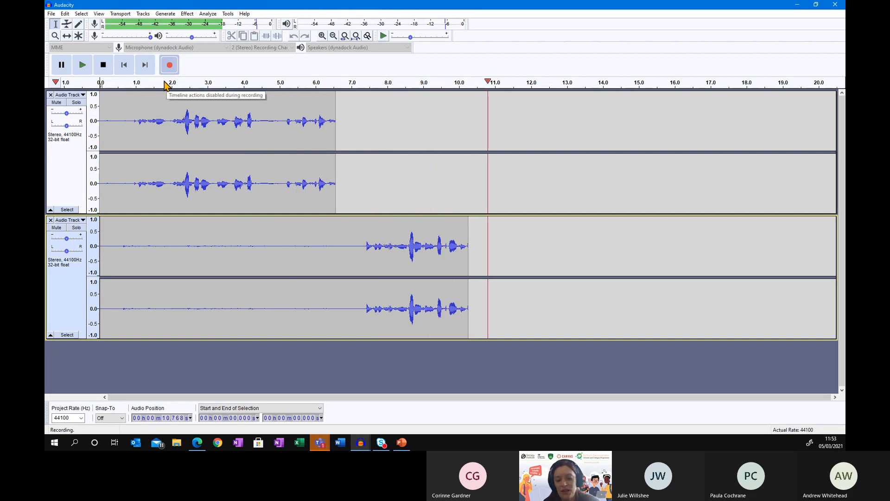
click(104, 65)
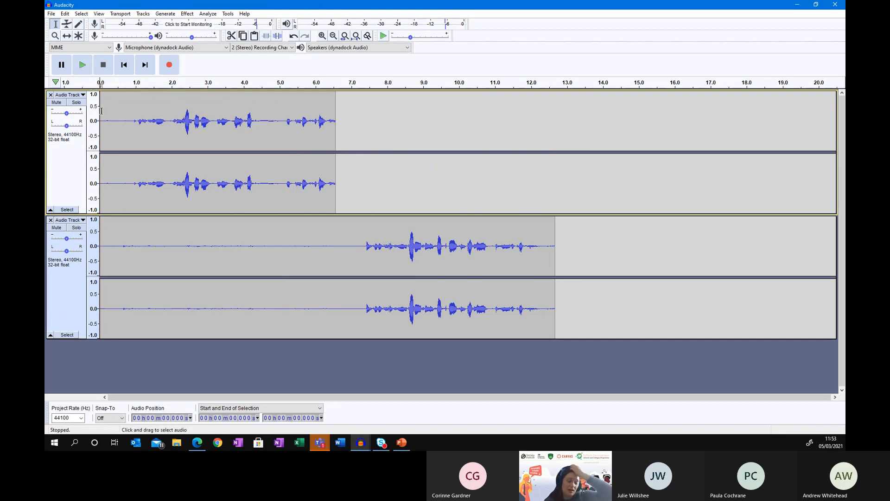
Play both tracks from about 0.8 seconds for a few seconds, and append a recording of about 4.6 seconds to the second track.
click(129, 226)
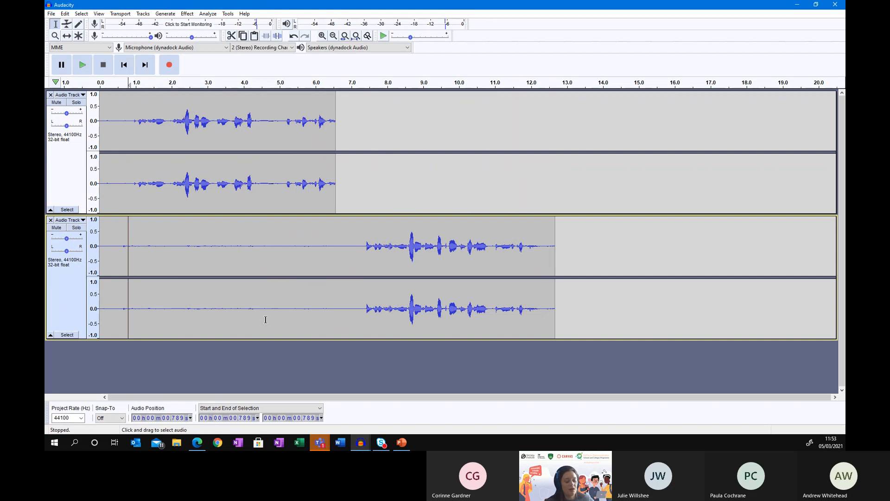
key(space)
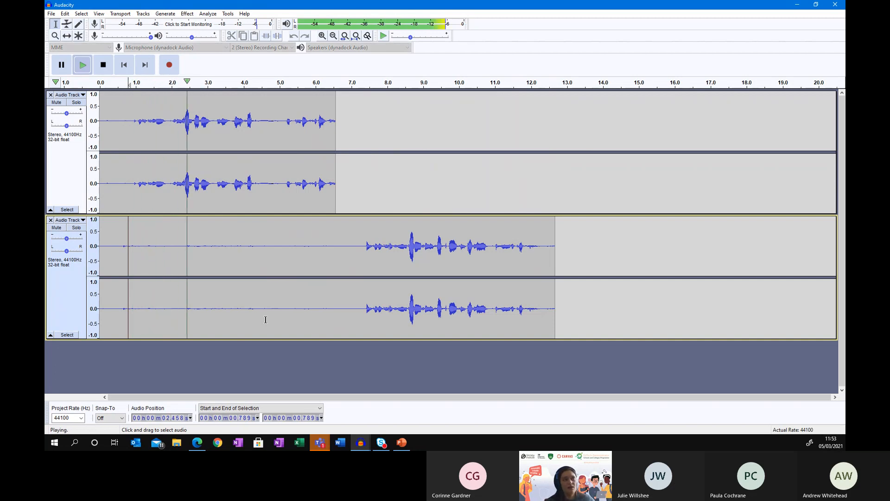
key(space)
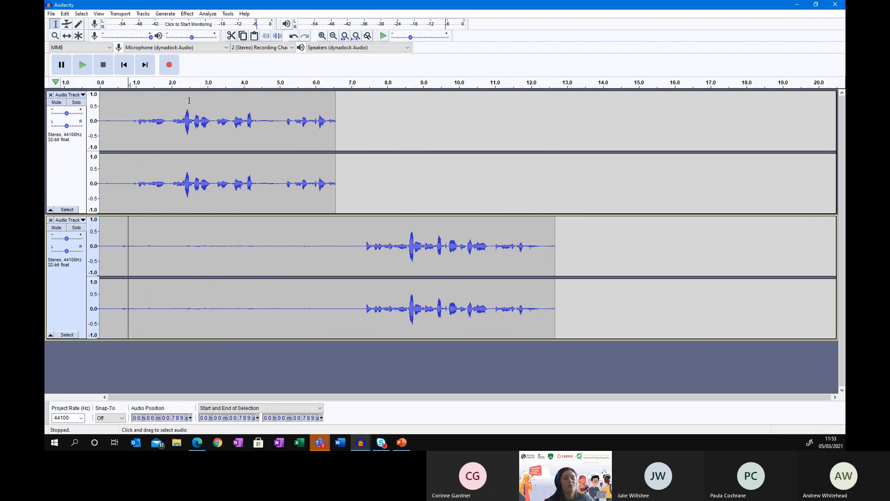
key(r)
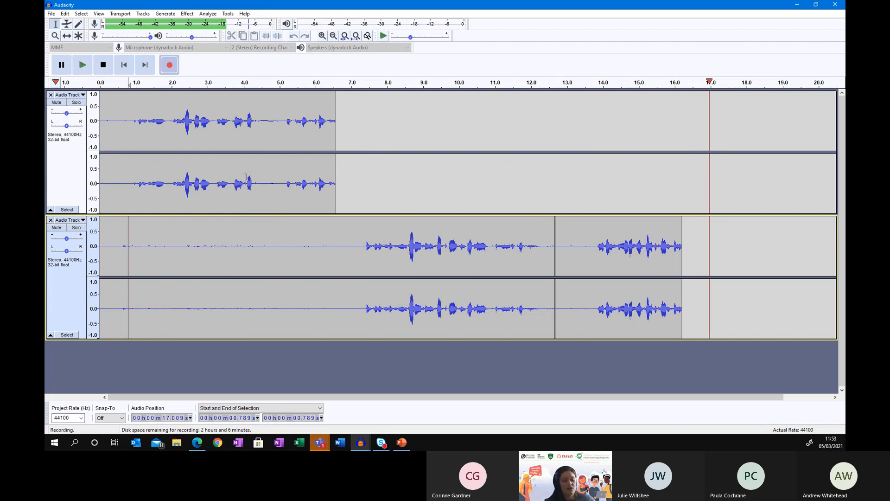
key(space)
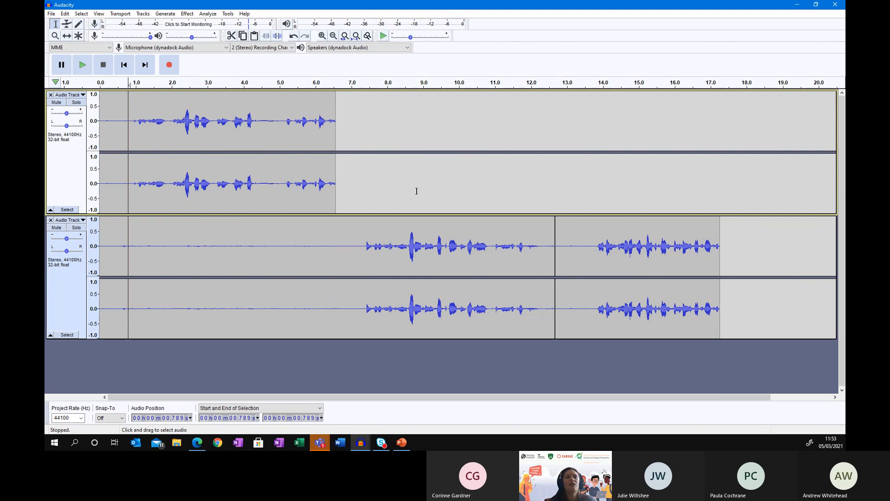
Delete the second track's audio from about 13.35 seconds to its end, and cut the first track's audio from about 4.88 seconds to its end.
drag(733, 262, 584, 250)
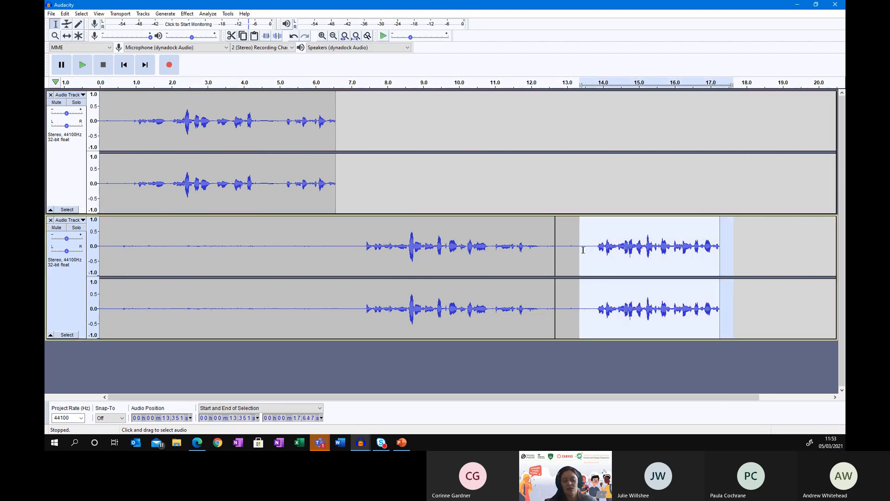
key(Delete)
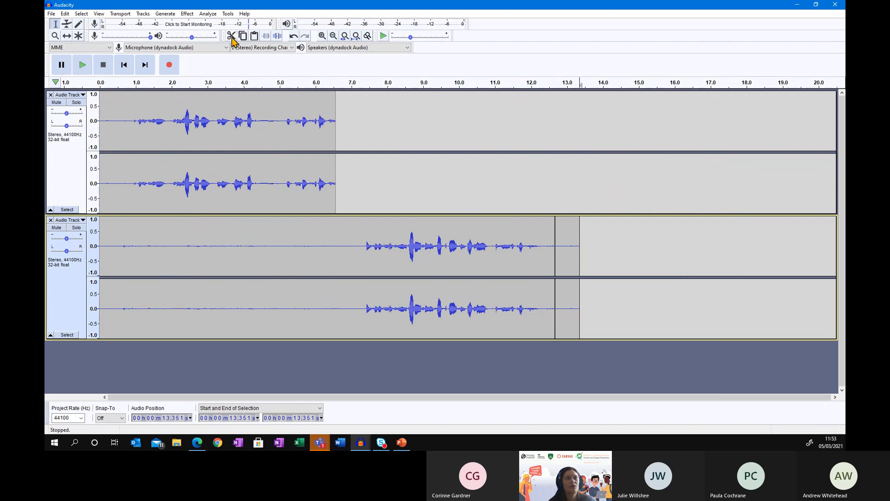
drag(348, 141, 275, 138)
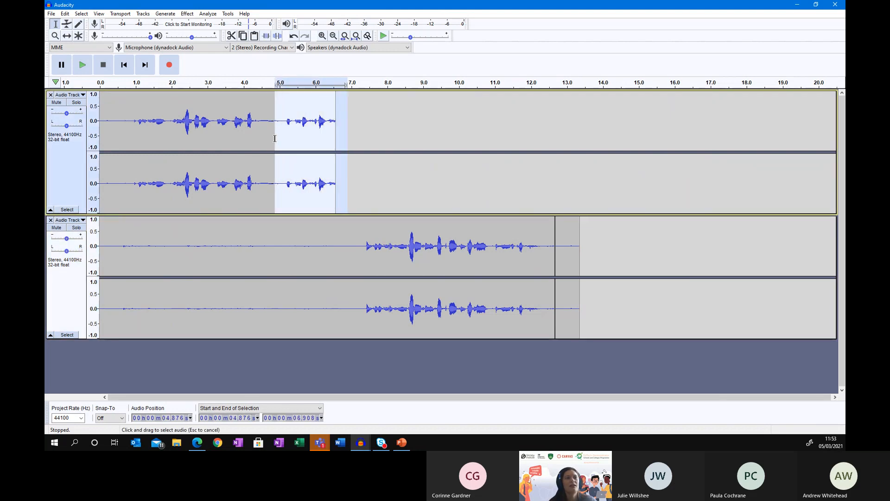
click(232, 36)
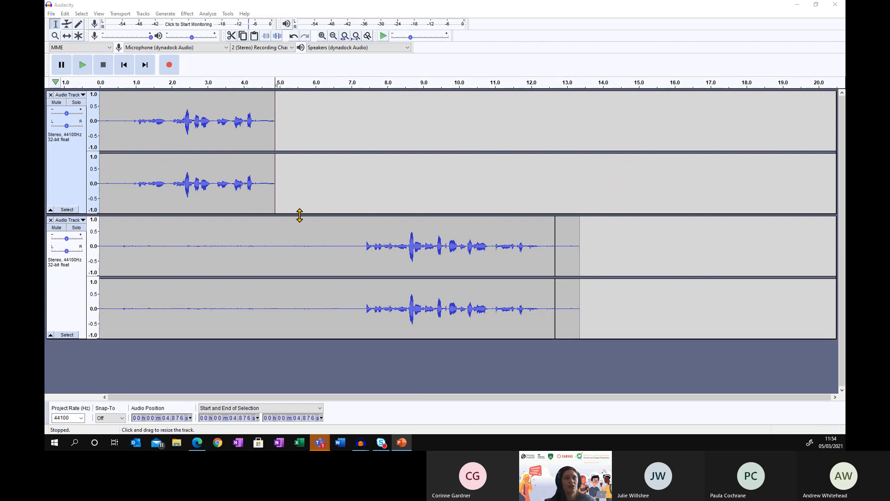
Delete all remaining audio from both tracks and remove the emptied second track.
drag(610, 247, 45, 245)
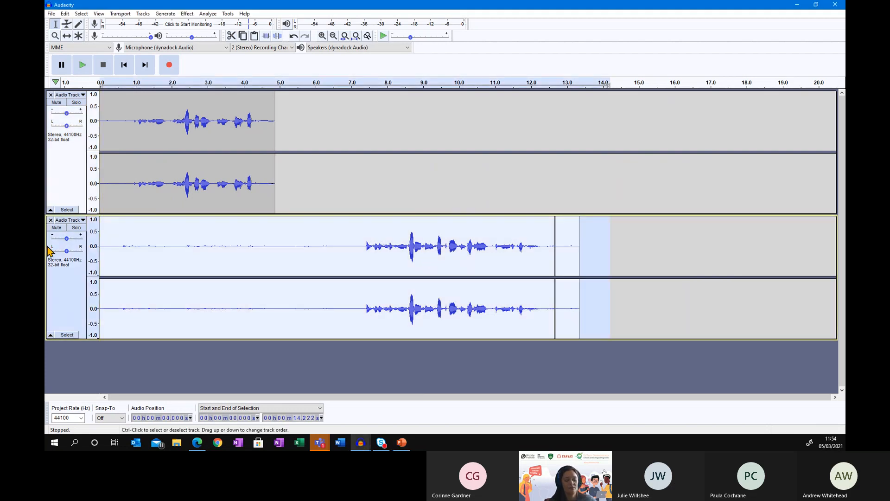
key(Delete)
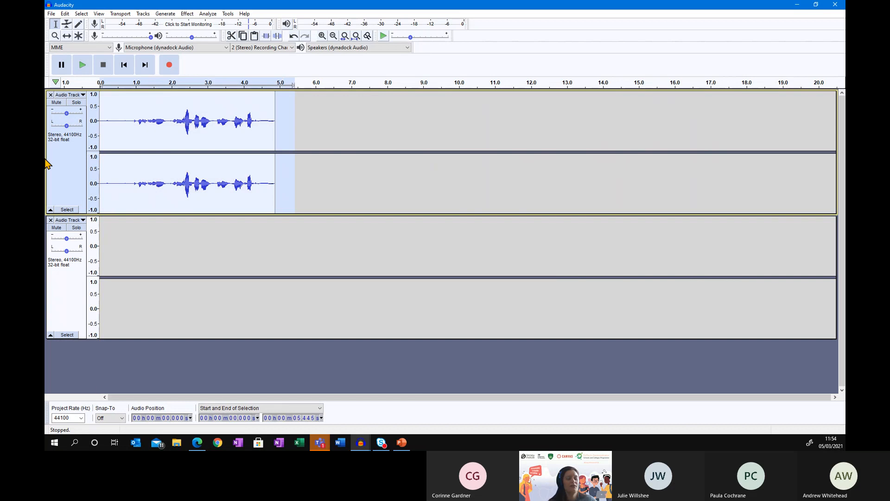
key(Delete)
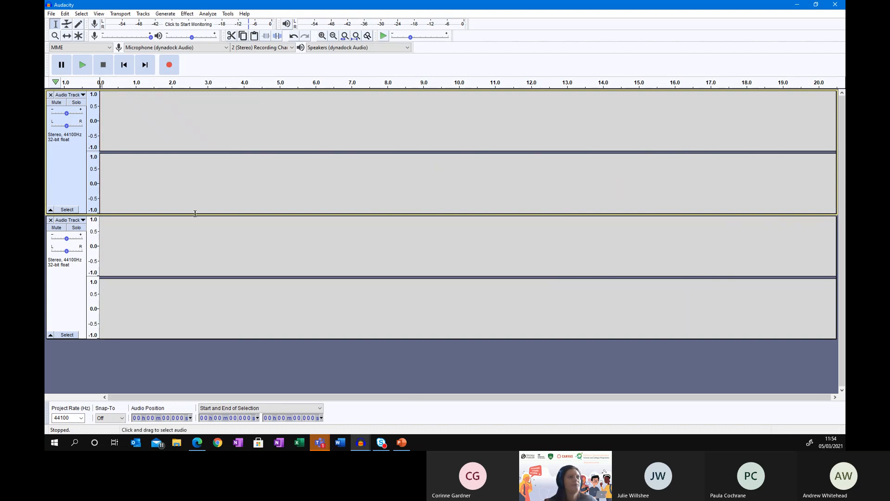
click(51, 220)
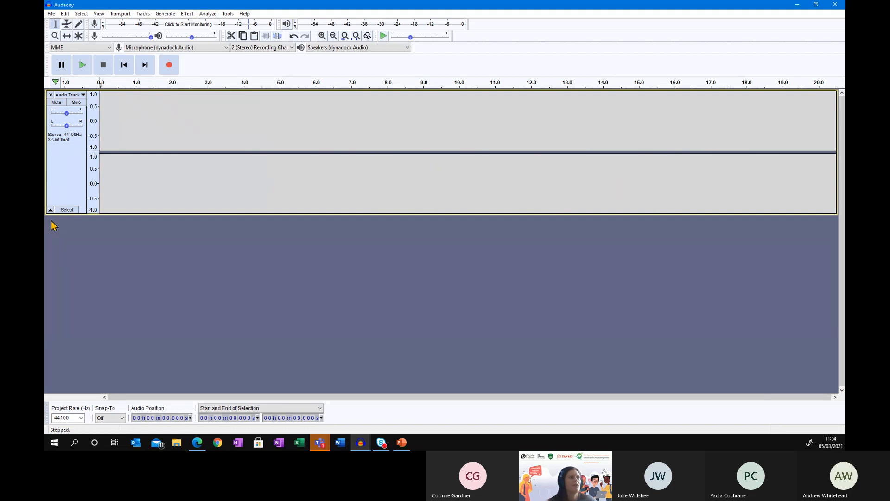
Record about 17.5 seconds of audio on the empty track and briefly play it back from about 2.55 seconds.
click(168, 66)
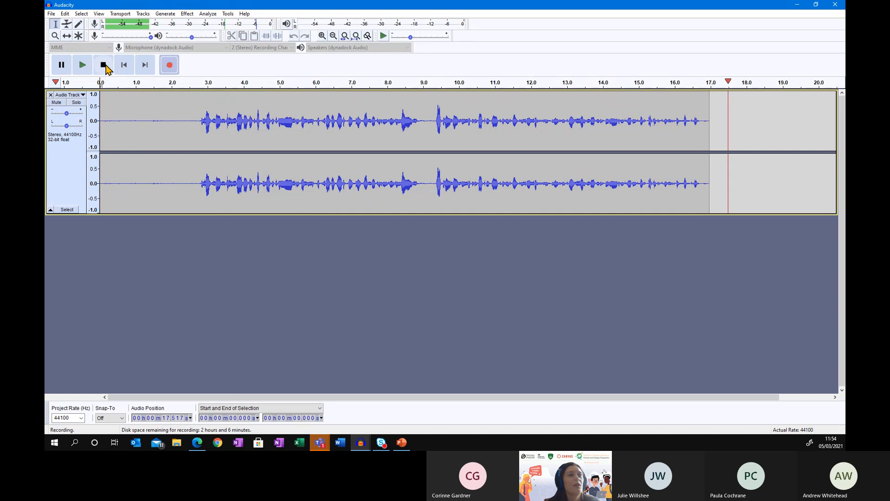
click(104, 65)
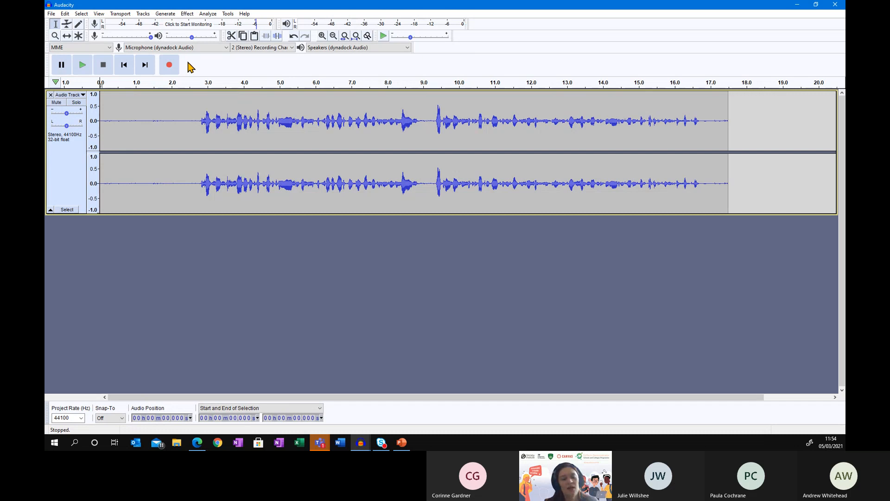
click(191, 124)
key(space)
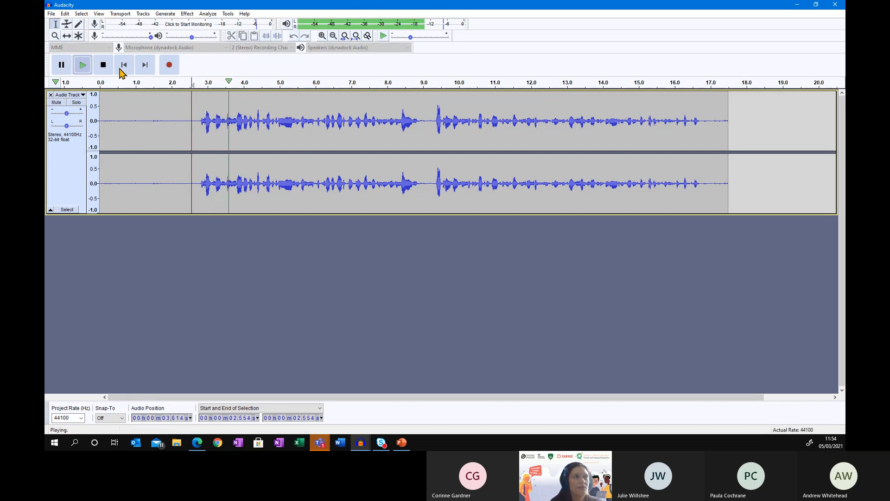
click(108, 69)
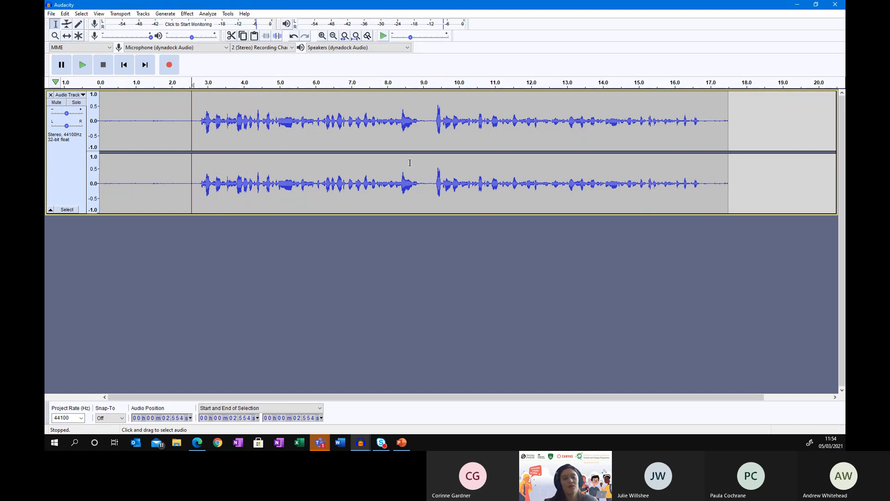
Set the recording device to Microphone Array (Realtek High and append a test recording of about 2 seconds to the track.
click(178, 49)
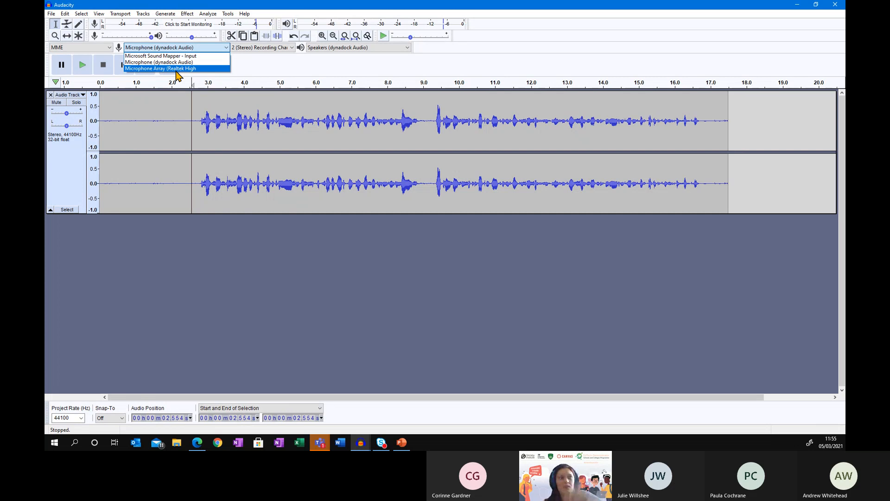
click(176, 71)
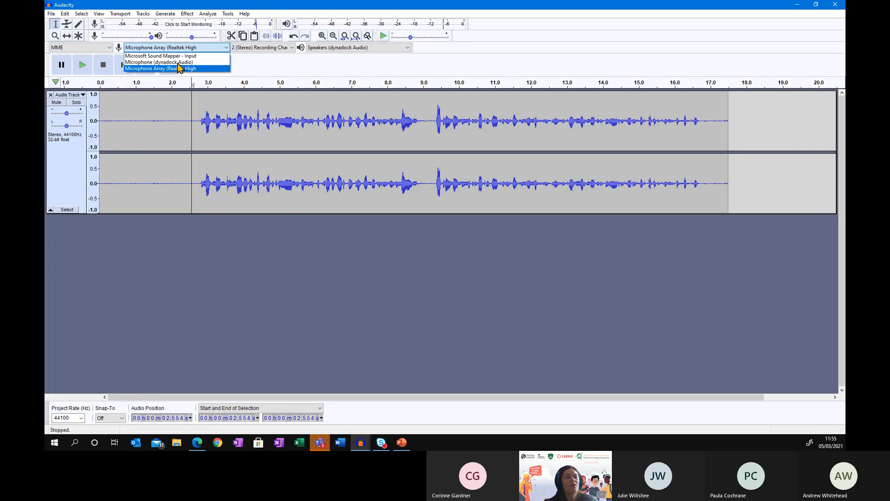
click(179, 69)
click(172, 65)
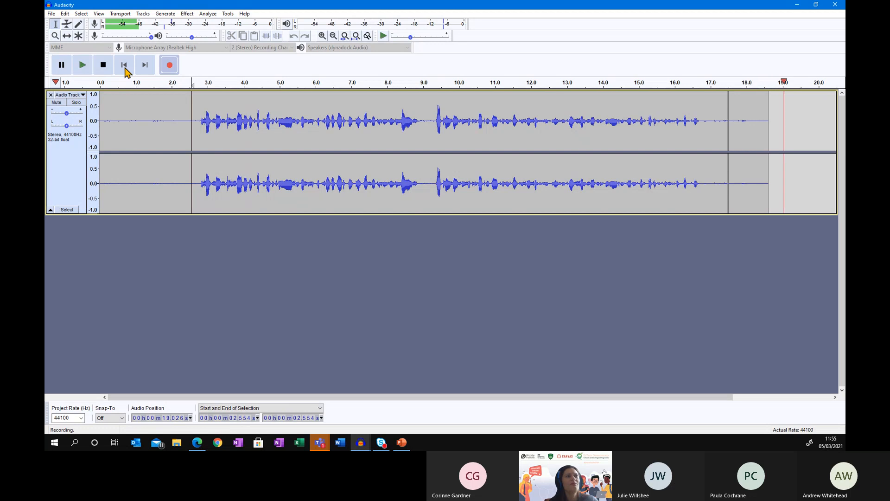
click(102, 65)
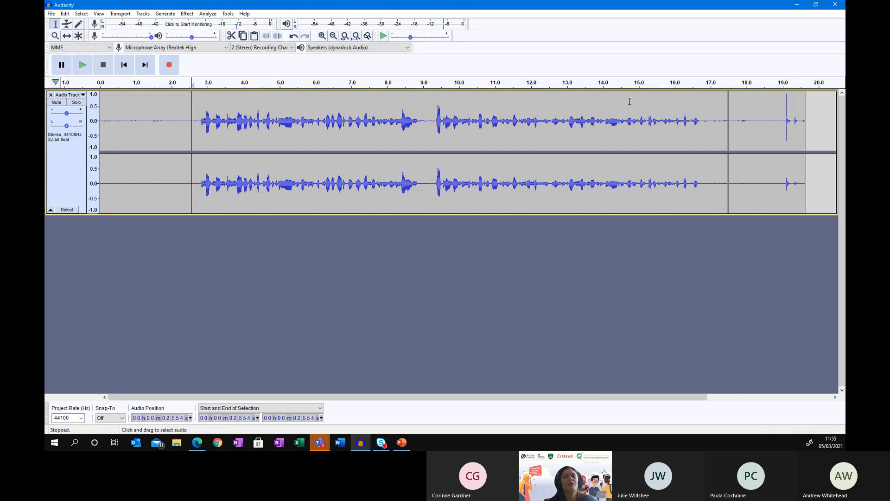
Delete the test audio from about 17.7 seconds to the track's end, and the silence in the track's first 1.6 seconds or so.
drag(824, 186, 736, 175)
key(Delete)
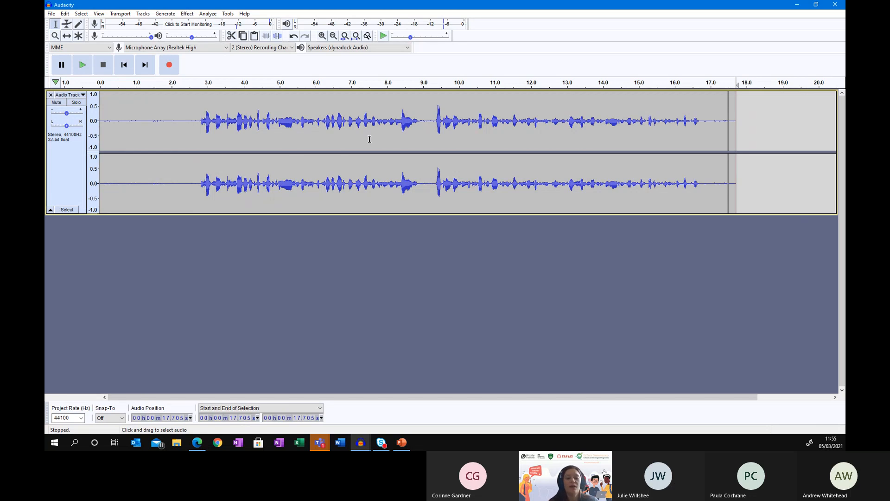
click(67, 37)
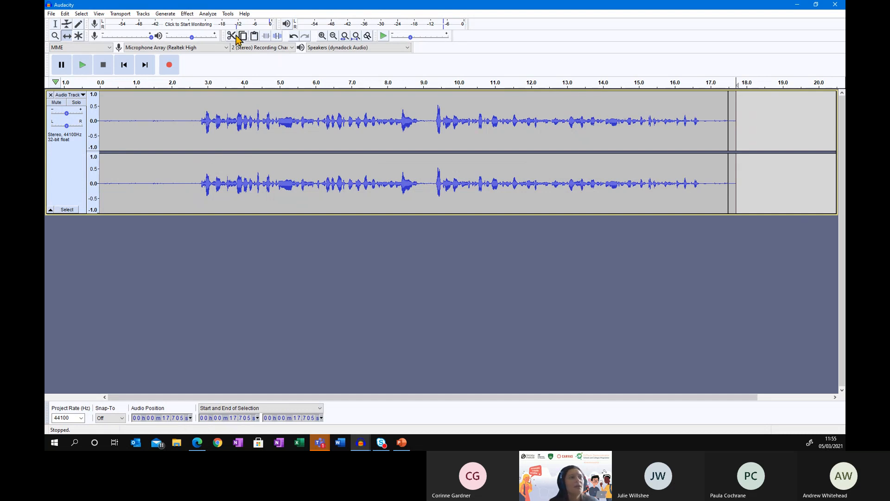
click(55, 23)
drag(157, 140, 101, 142)
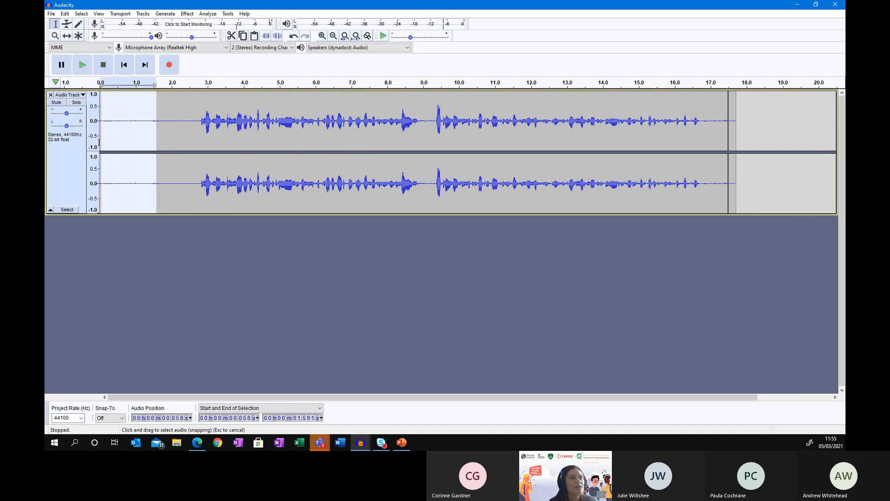
key(Delete)
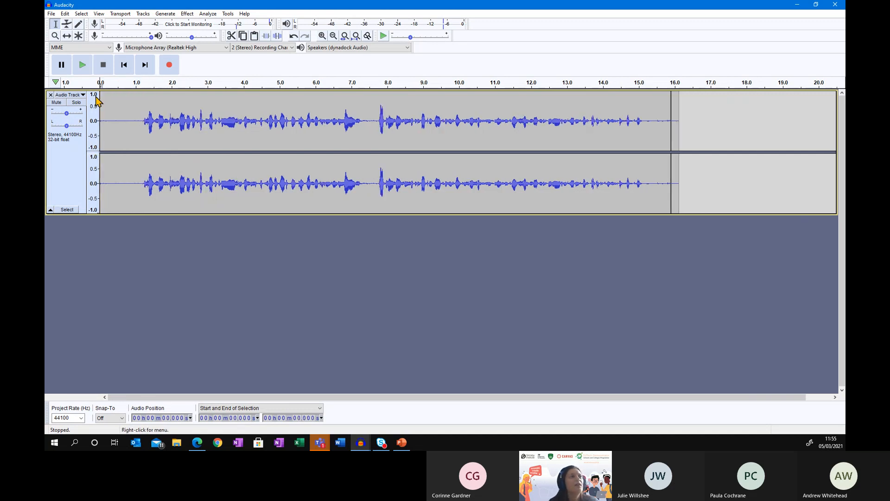
Try to shift the recording along the timeline, and cut out the short stretch from about 9.46 to 9.58 seconds.
click(67, 36)
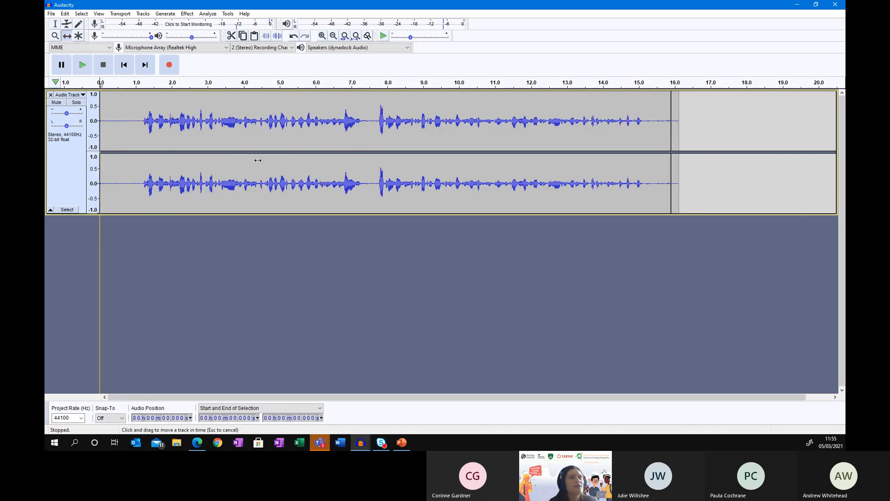
drag(258, 160, 282, 159)
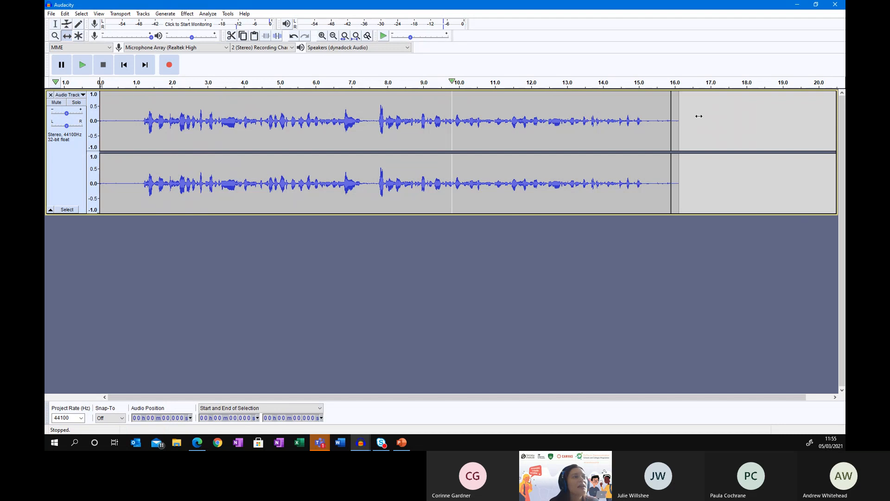
click(55, 24)
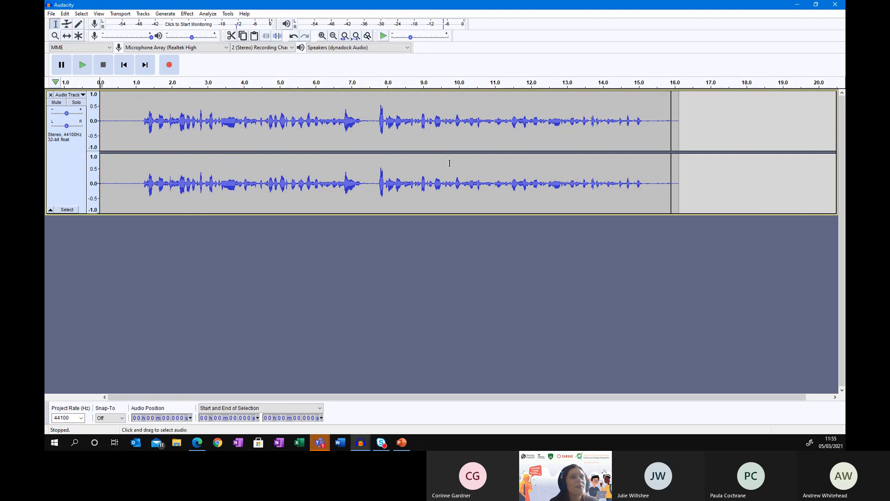
drag(441, 163, 445, 164)
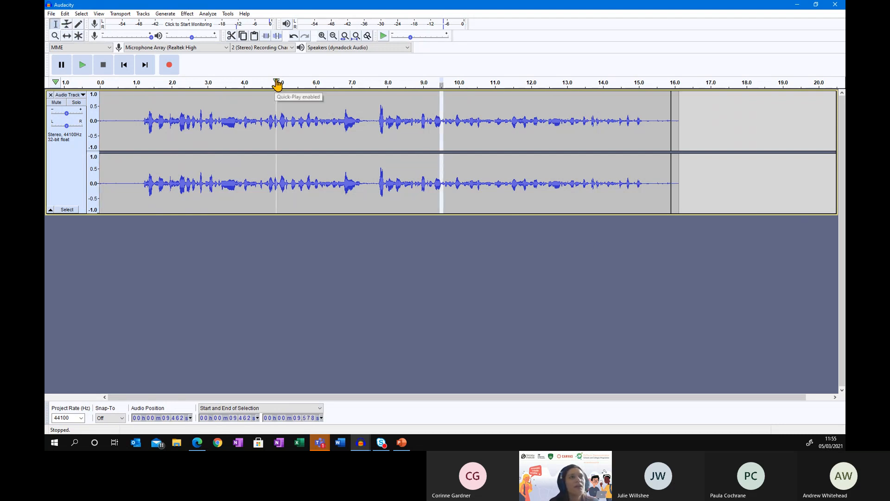
click(231, 36)
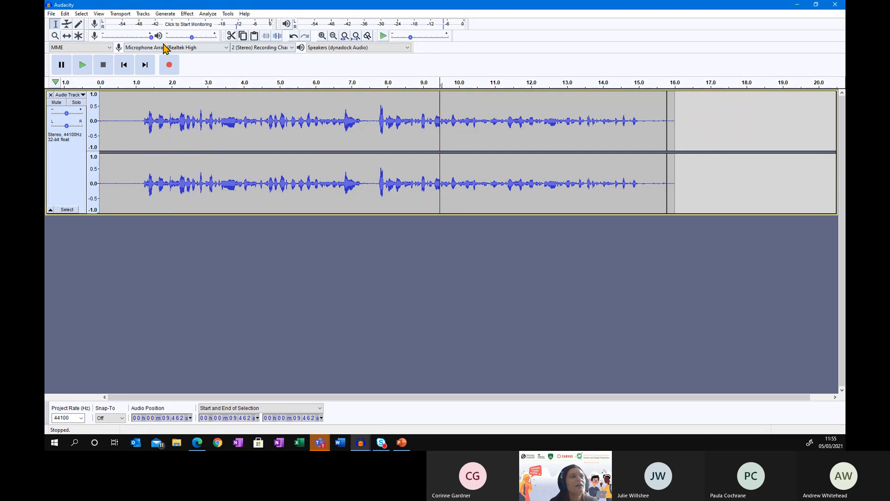
Shift the main clip about 1 second earlier on the timeline, separating it from the short clip at its end.
click(67, 36)
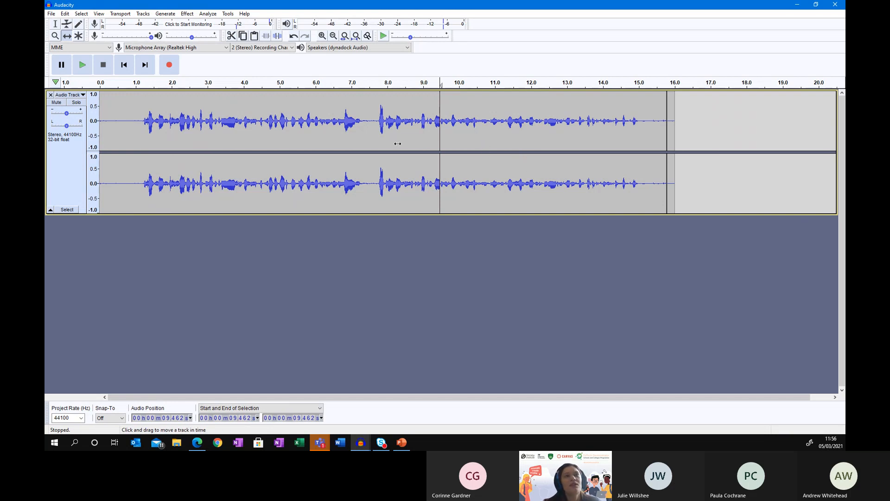
drag(425, 144, 372, 152)
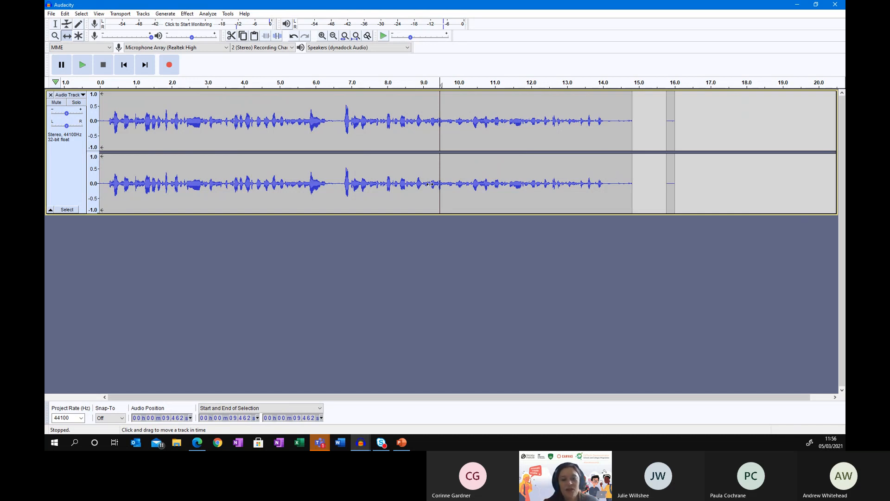
Generate silence over the quiet end of the main clip, from about 14.18 to 14.94 seconds.
click(323, 37)
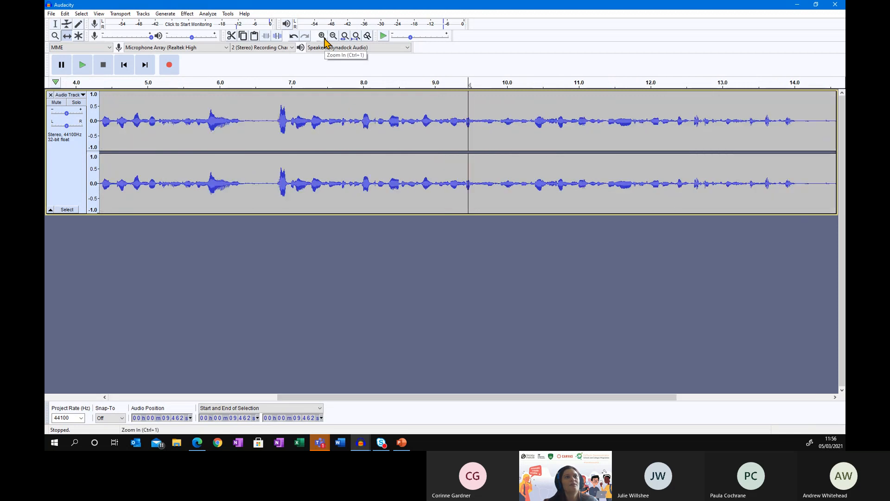
click(323, 37)
click(323, 37)
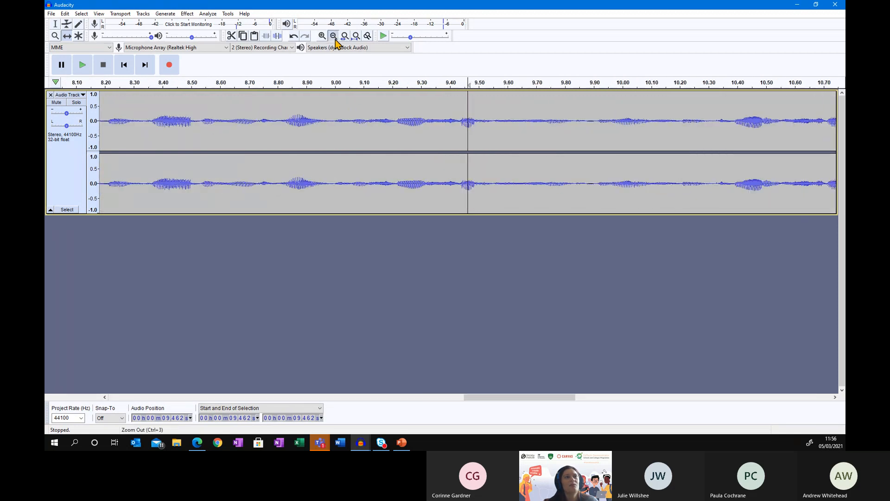
click(333, 36)
click(333, 36)
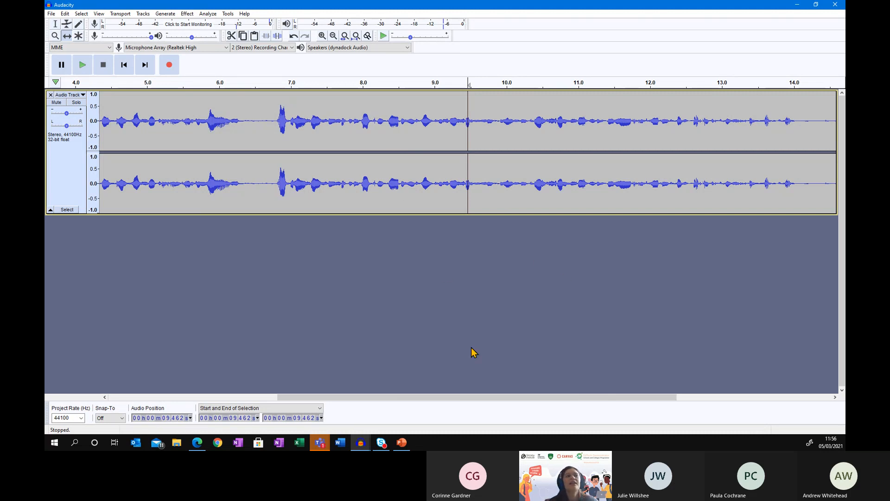
drag(339, 398, 453, 416)
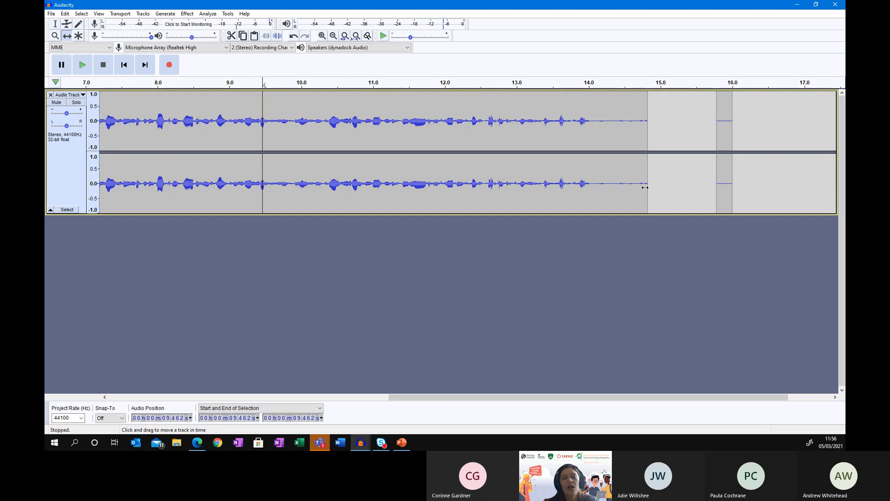
click(56, 25)
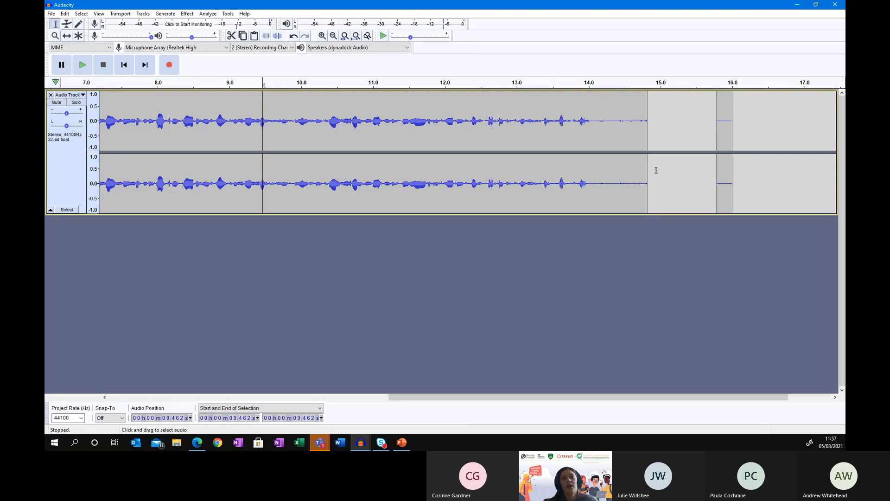
drag(656, 171, 602, 169)
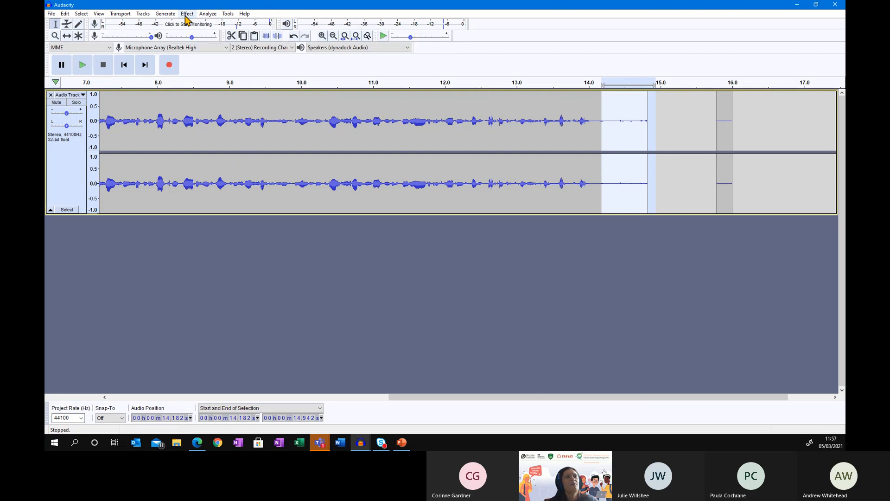
click(166, 14)
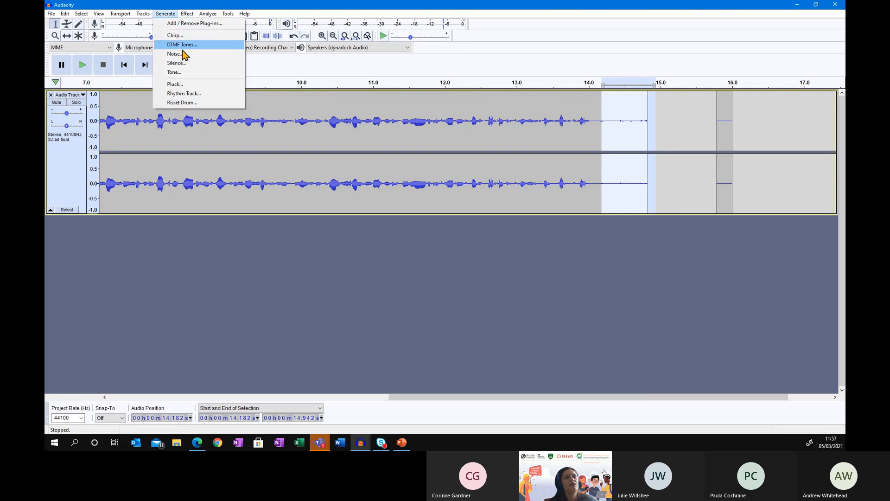
click(185, 66)
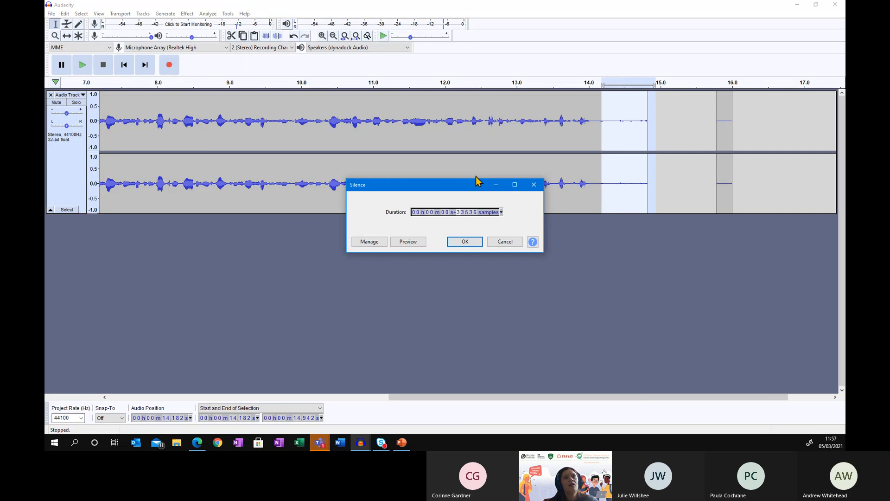
click(466, 244)
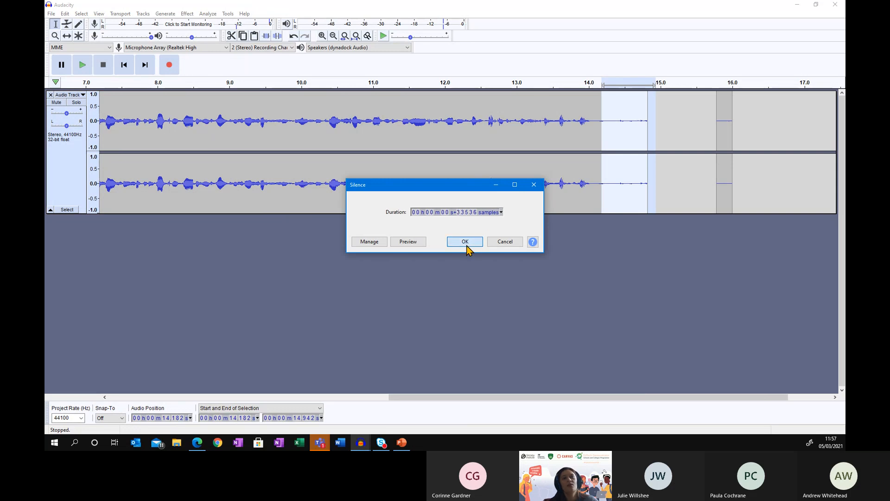
Play back the end of the main clip from about 14.02 seconds and again from about 13.72 seconds.
click(590, 126)
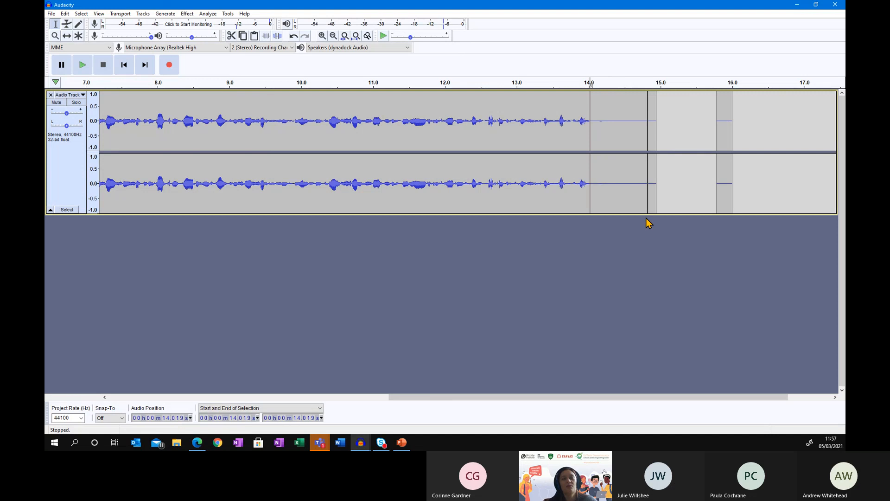
key(space)
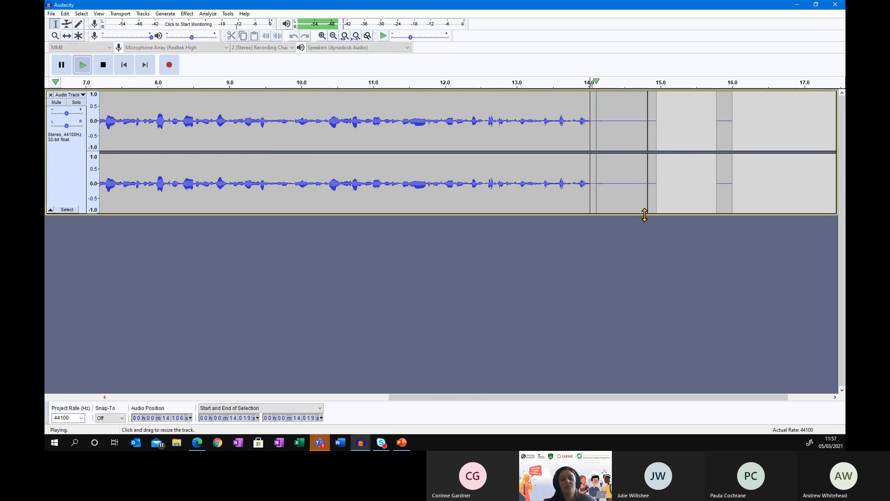
click(569, 159)
key(space)
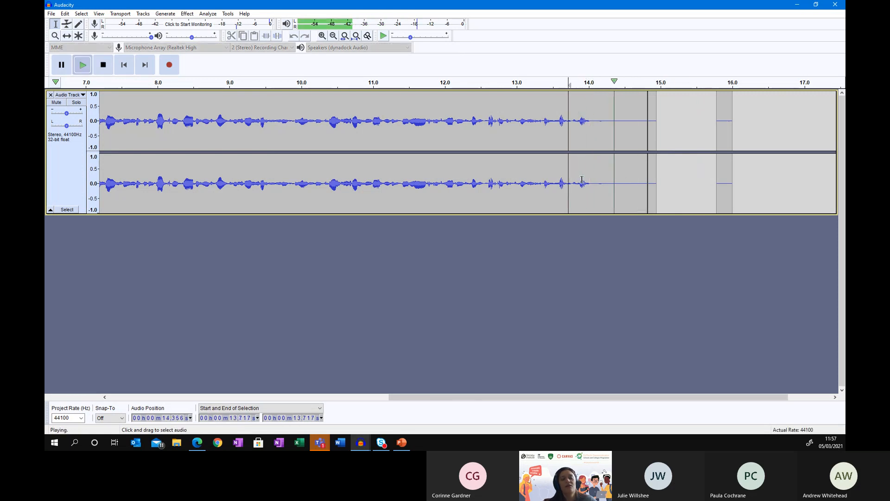
key(space)
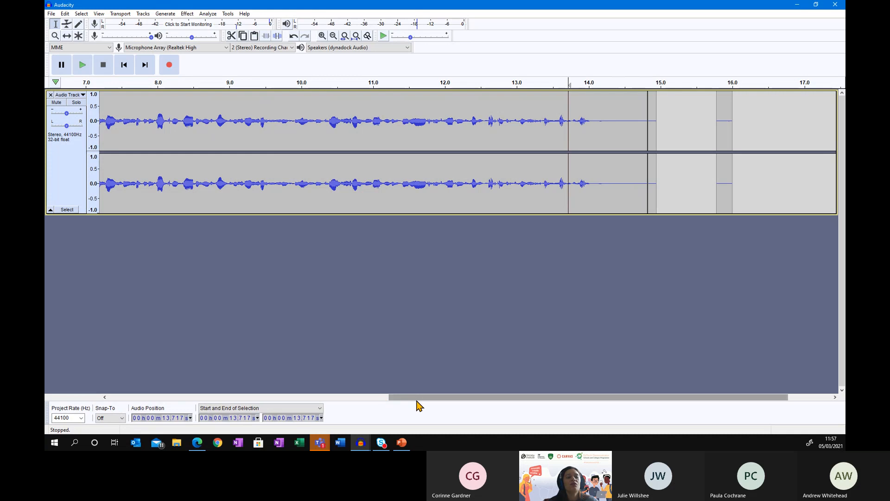
Mute and unmute the audio track repeatedly, leaving it unmuted.
drag(417, 399, 135, 403)
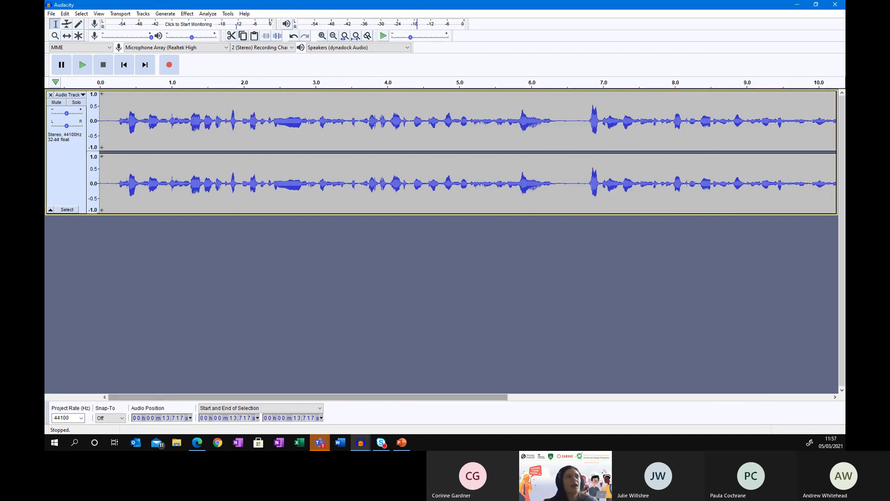
click(57, 103)
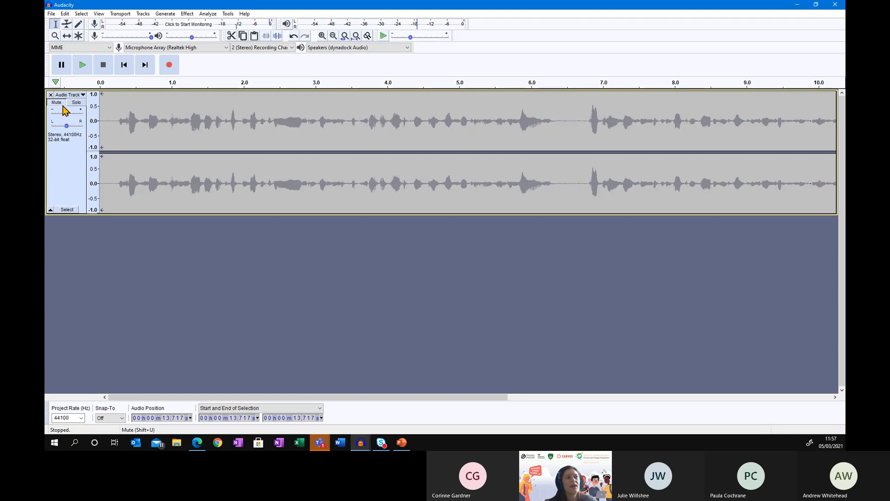
click(58, 103)
click(58, 103)
click(58, 103)
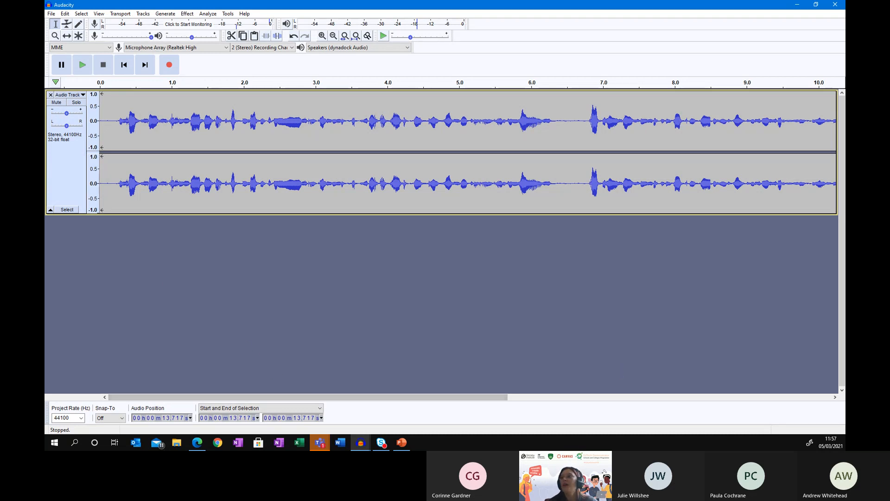
key(alt+Tab)
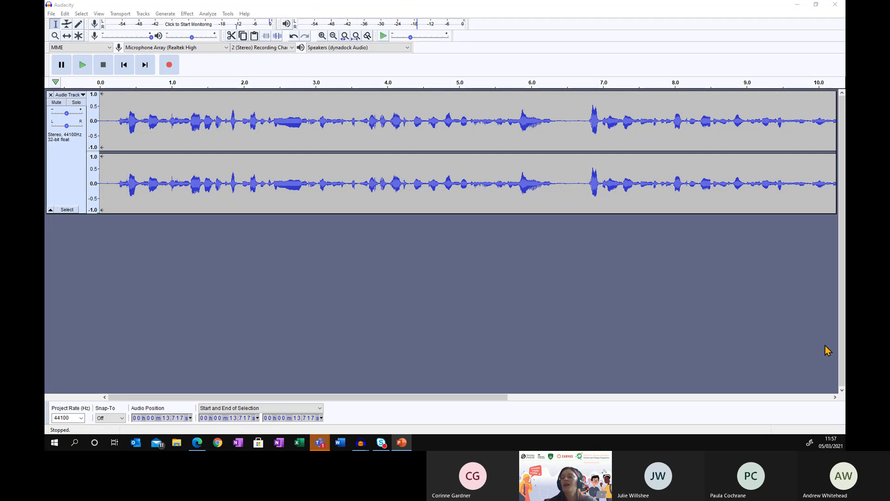
Replace the speech from about 12.58 to 14.05 seconds with generated silence.
drag(492, 398, 718, 409)
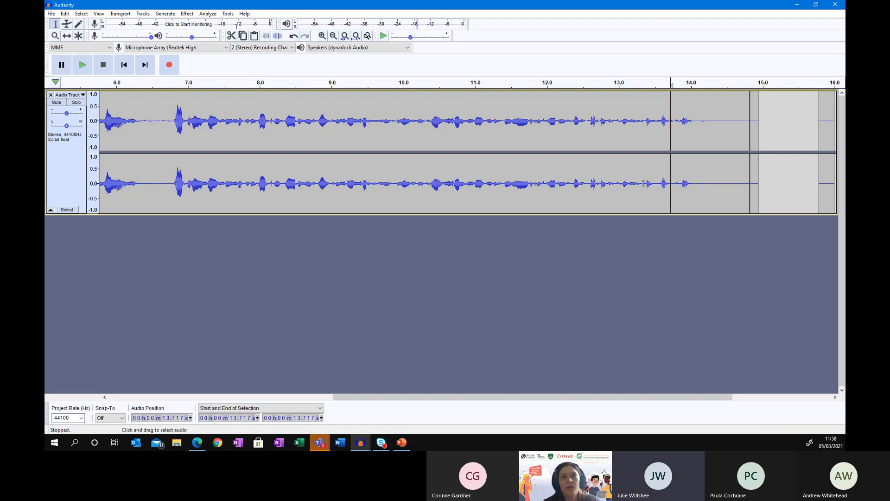
drag(589, 184, 694, 184)
click(165, 13)
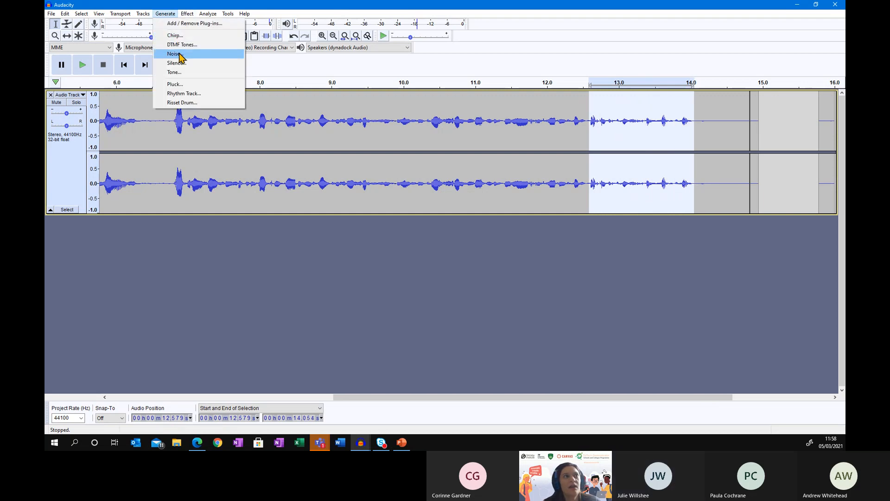
click(176, 63)
click(469, 243)
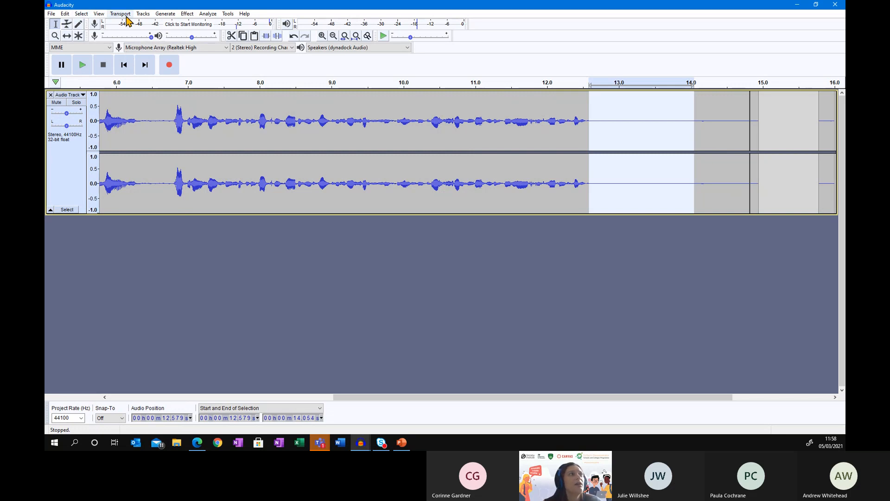
Add a new stereo track below the recording.
click(140, 14)
mouse_move(181, 24)
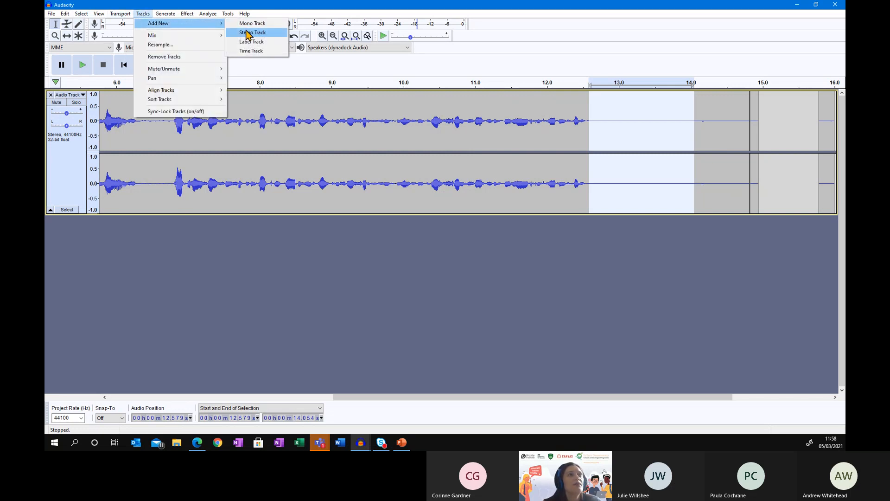
click(247, 33)
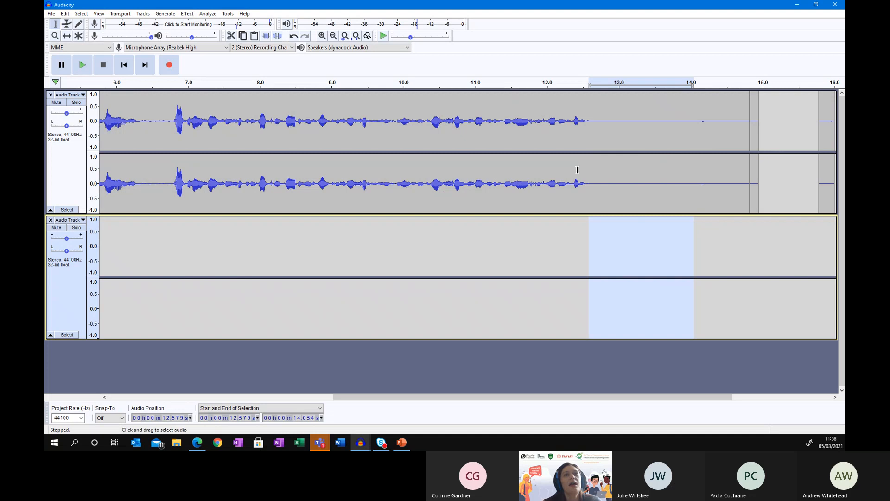
Copy the first track's audio from about 10.75 to 12.64 seconds and paste it into the second track at about 10.99 seconds.
click(594, 183)
drag(583, 183, 457, 183)
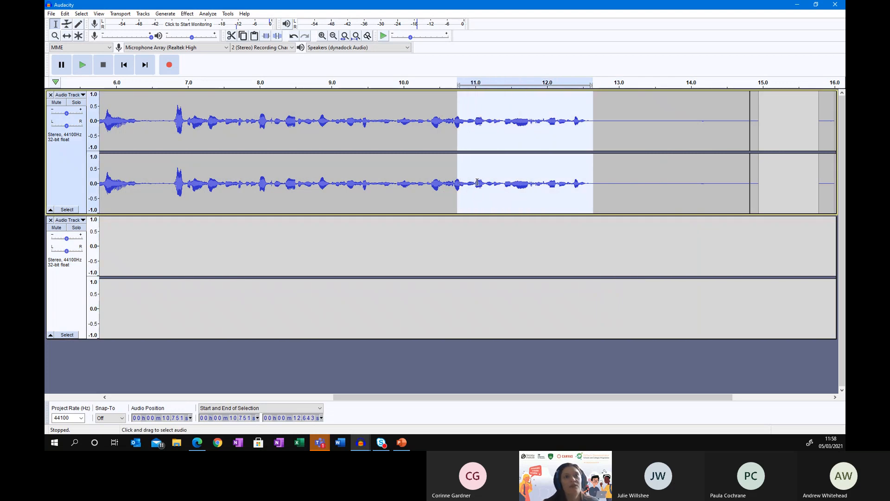
click(475, 272)
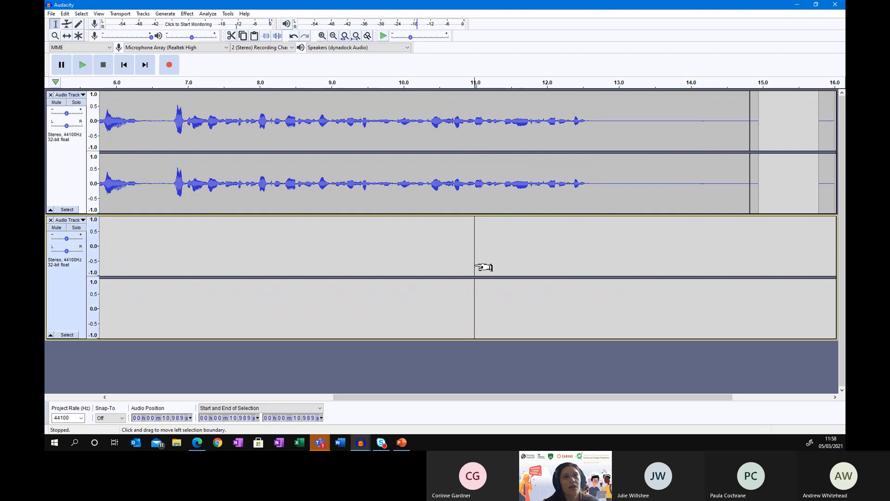
key(ctrl+v)
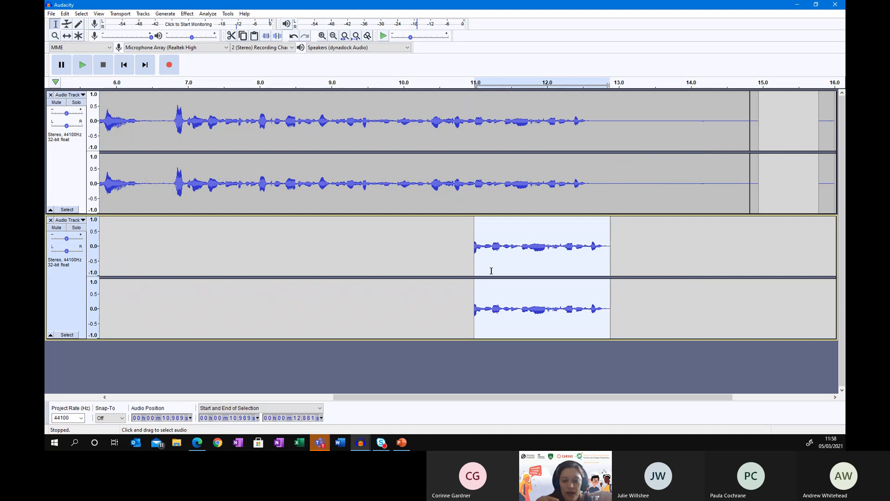
Mute the second track and solo the first, placing the cursor at about 11.4 seconds in the first track.
drag(594, 188, 465, 197)
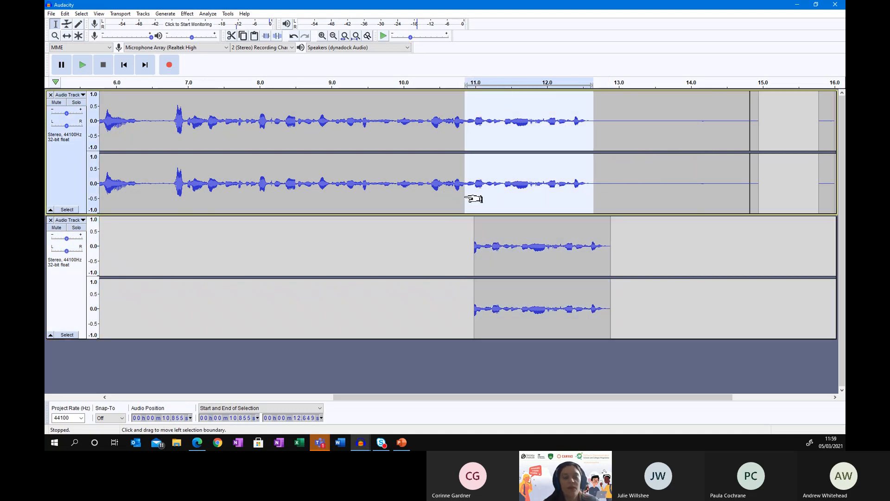
click(50, 229)
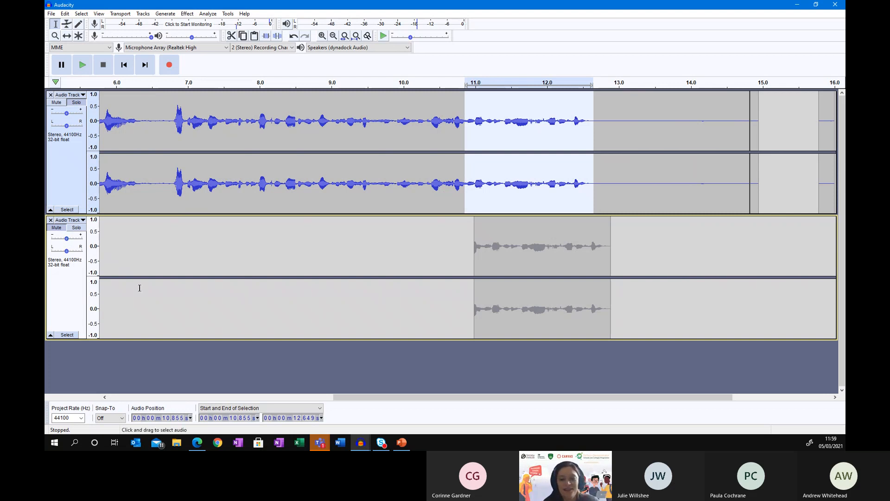
click(505, 135)
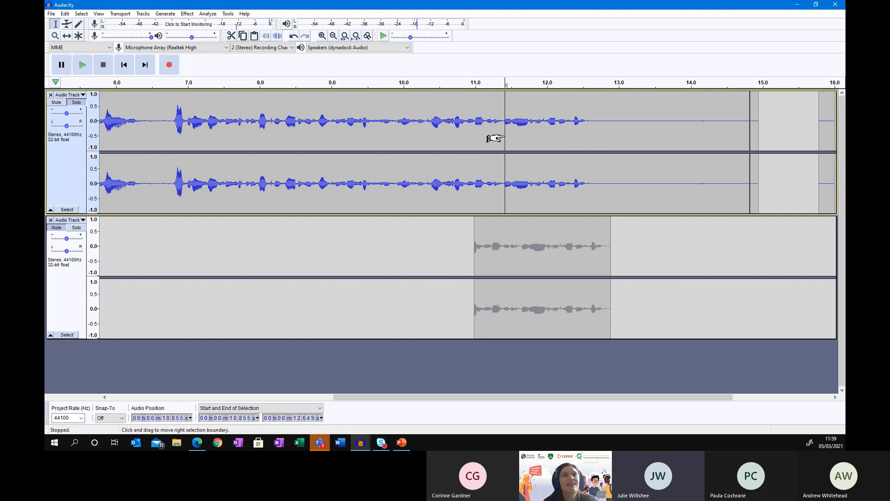
Restore both tracks to normal playback without mute or solo, and capture a noise profile from the first track's opening 0.238 seconds.
click(56, 228)
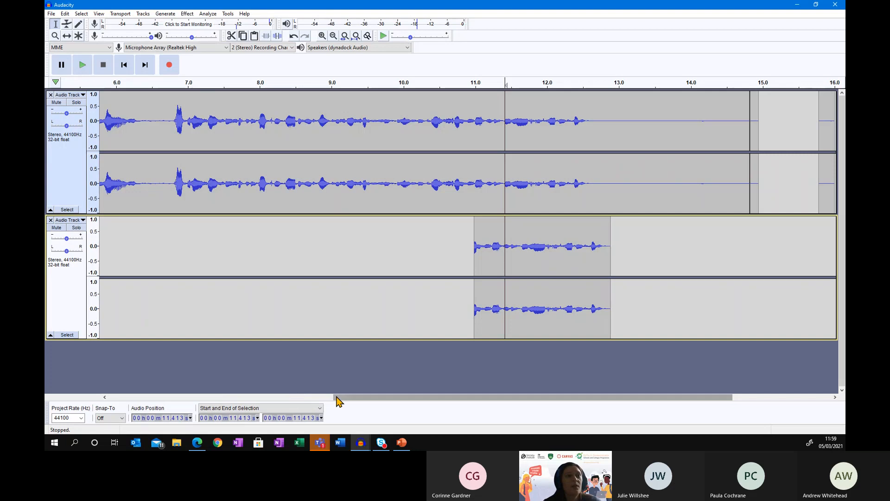
drag(331, 397, 100, 397)
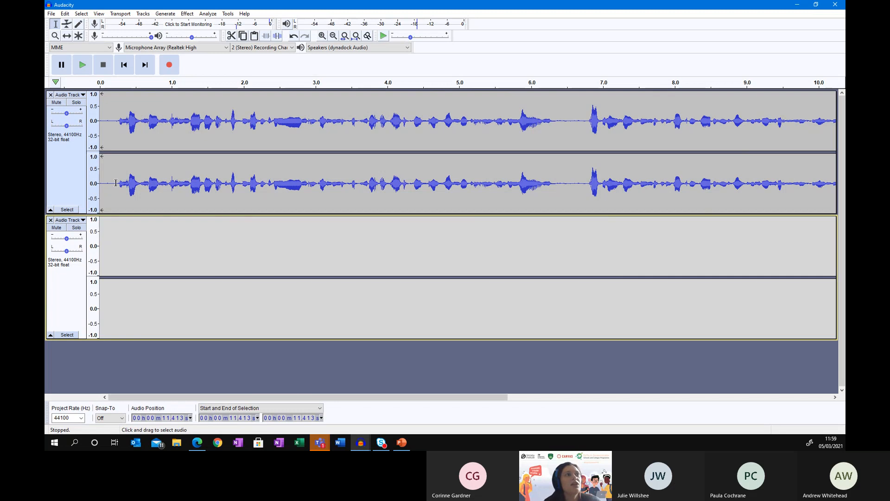
drag(117, 184, 112, 186)
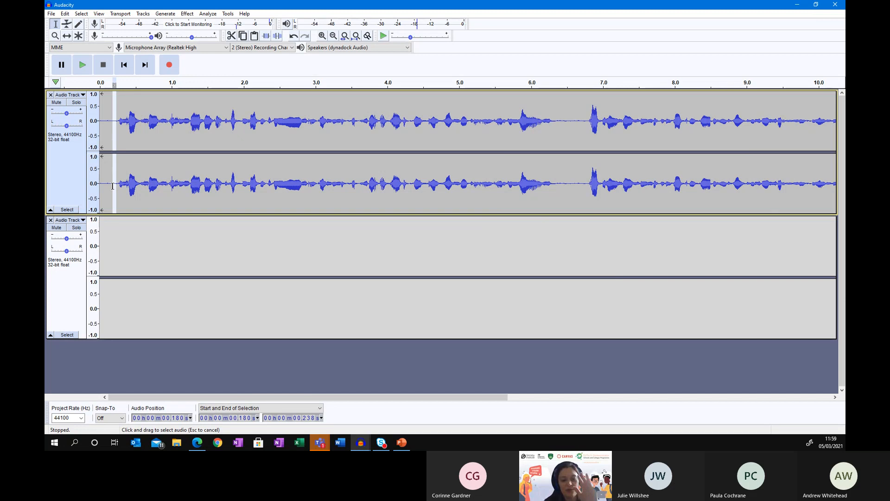
drag(112, 186, 96, 185)
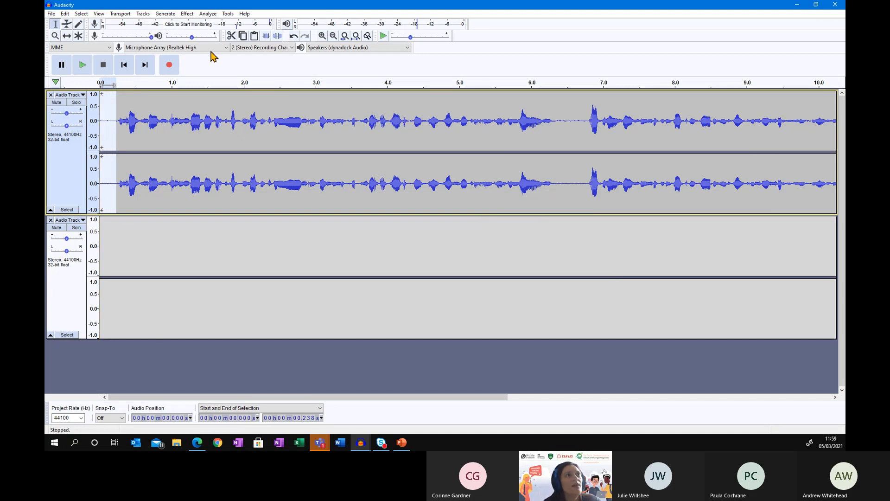
click(187, 14)
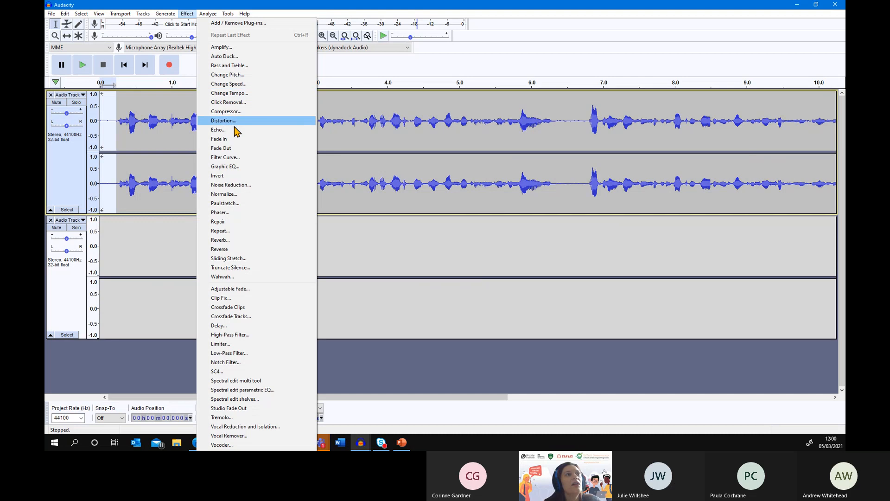
click(240, 185)
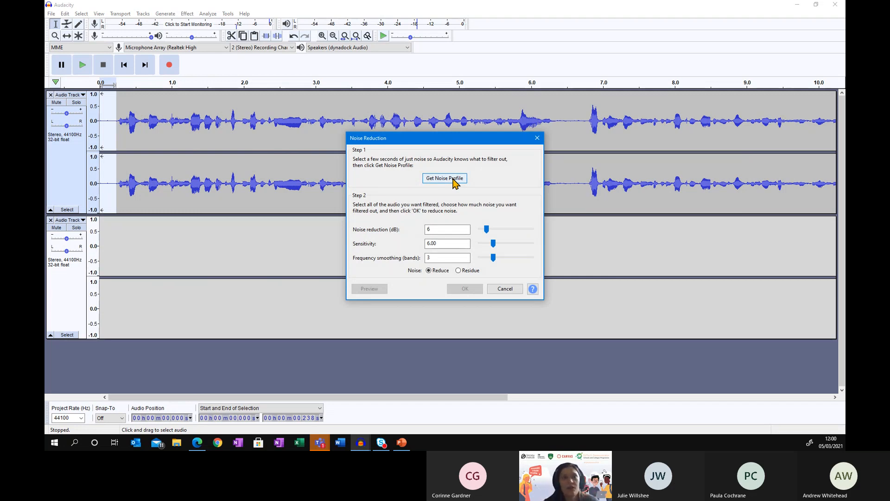
click(445, 179)
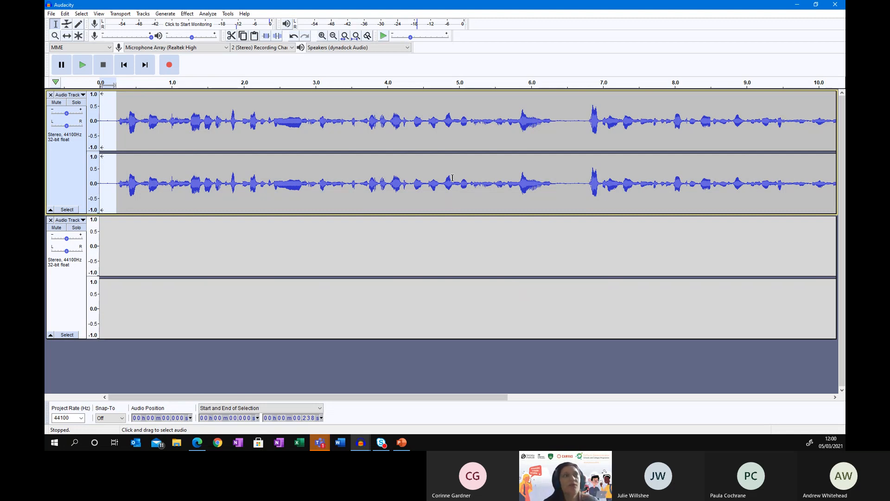
Apply Noise Reduction to the first track's whole main clip with 6 dB reduction, sensitivity 6.00 and 3 frequency smoothing bands.
double_click(119, 164)
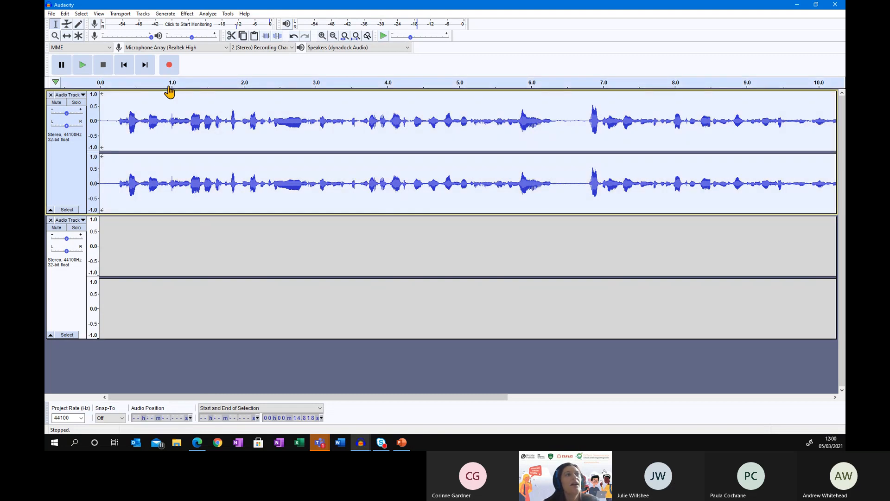
click(187, 13)
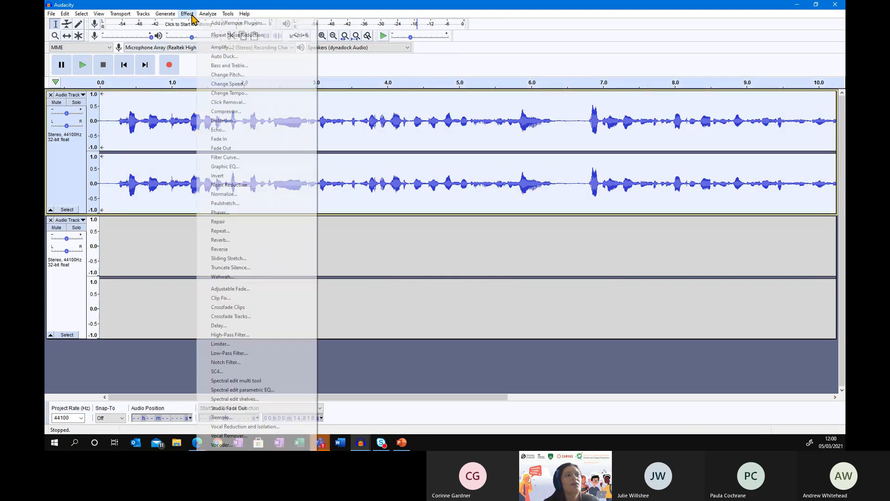
click(241, 184)
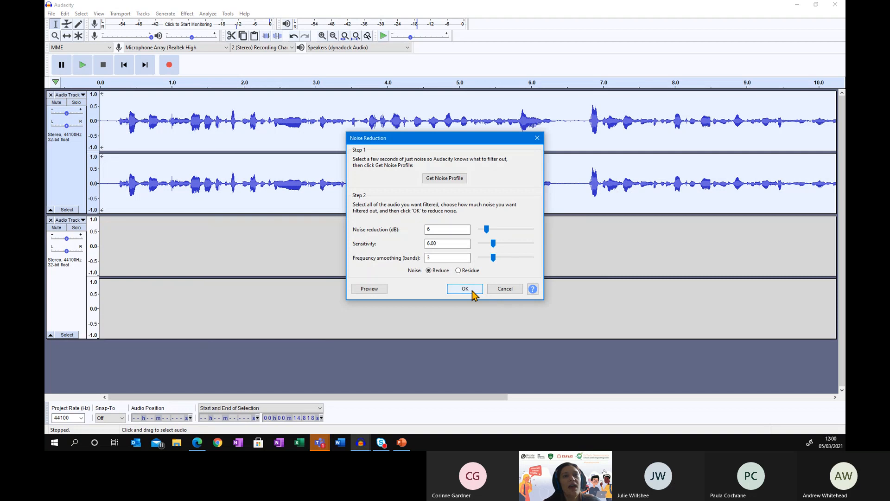
click(465, 289)
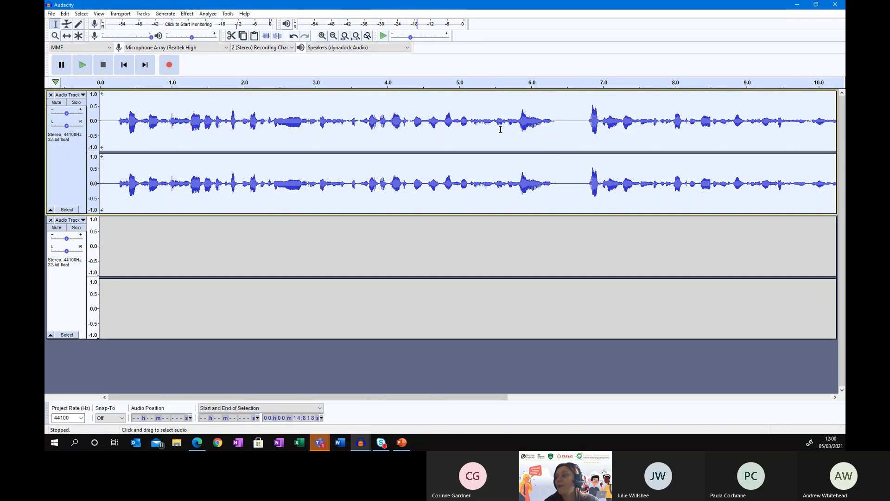
click(418, 135)
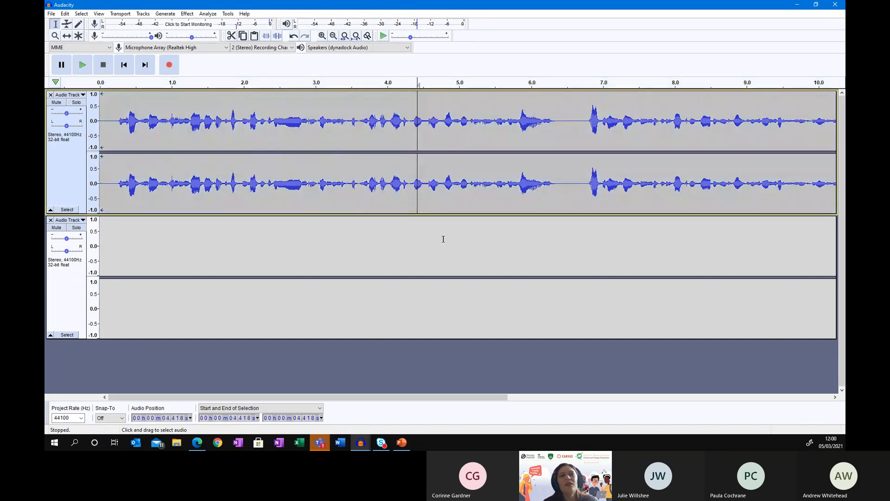
Apply the Compressor effect with its default factory preset to the first track's whole main clip.
drag(334, 397, 471, 410)
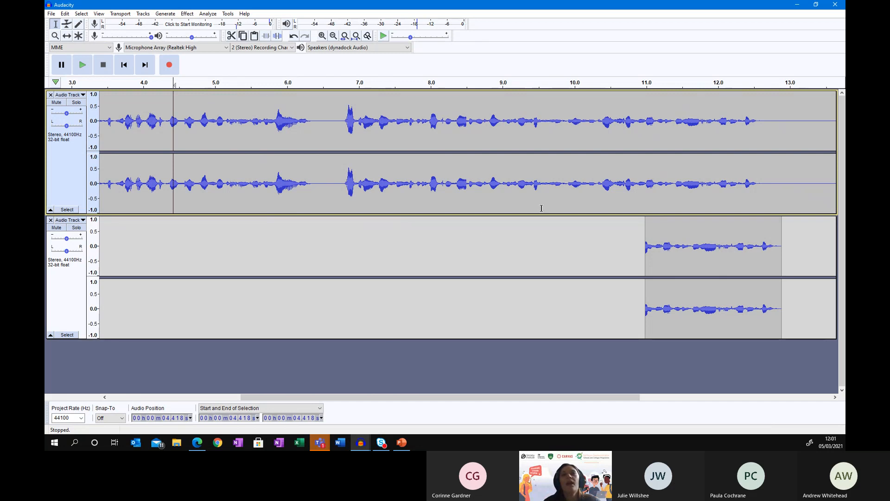
drag(751, 182, 776, 182)
drag(690, 184, 46, 141)
double_click(269, 111)
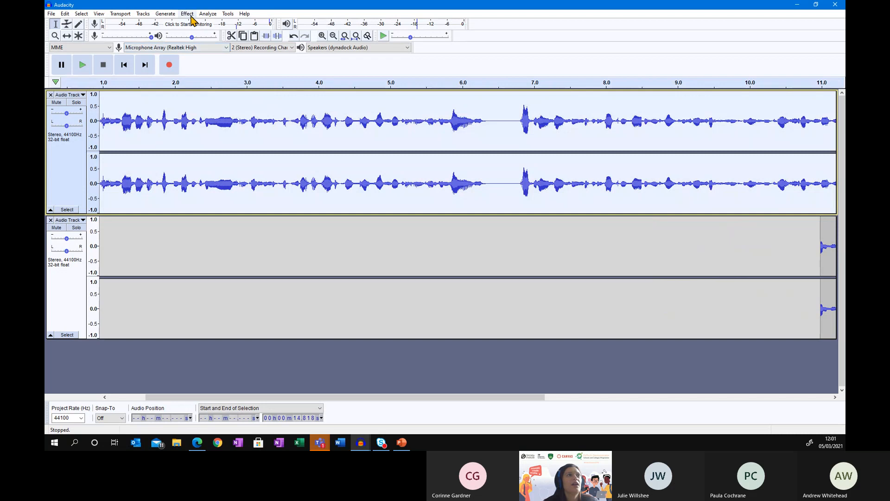
click(187, 14)
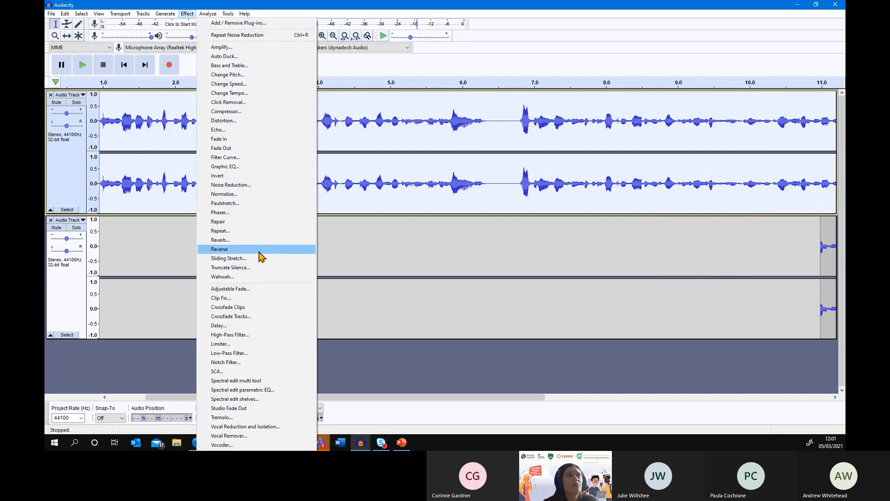
click(254, 112)
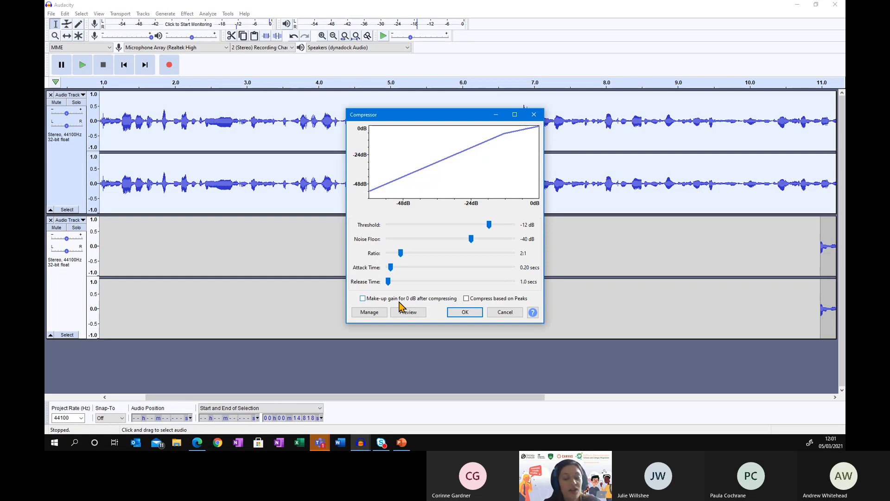
click(366, 314)
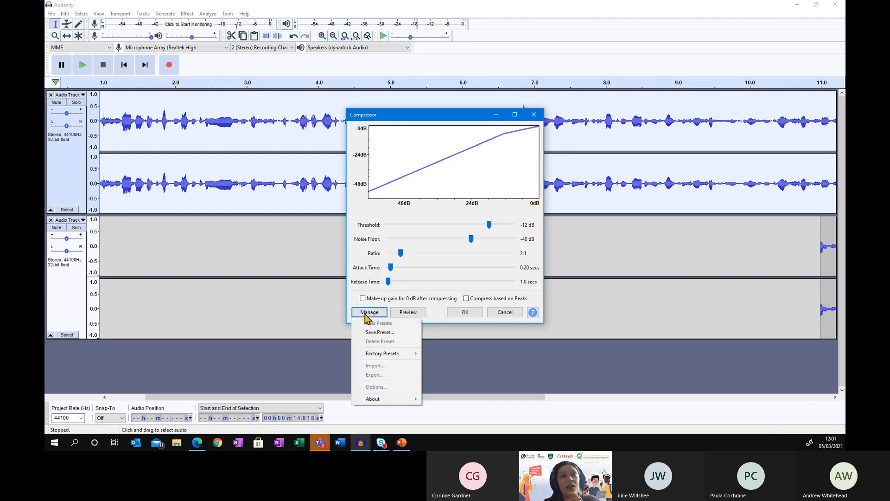
mouse_move(372, 357)
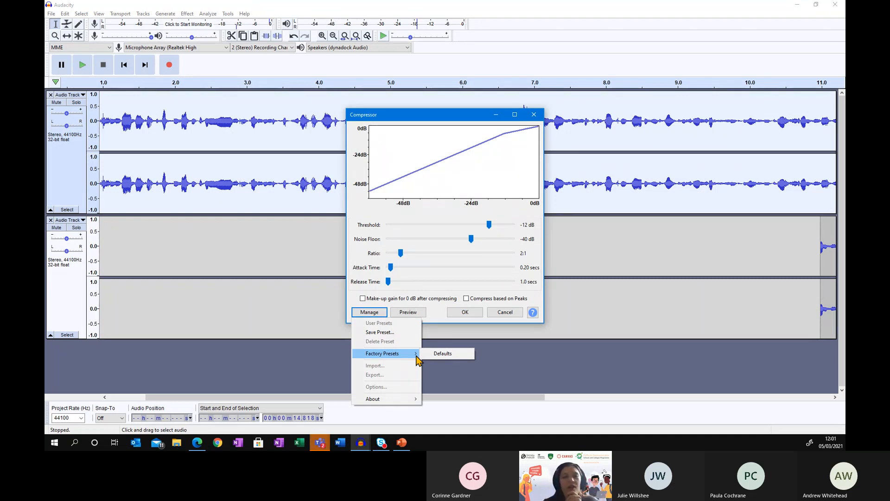
click(434, 355)
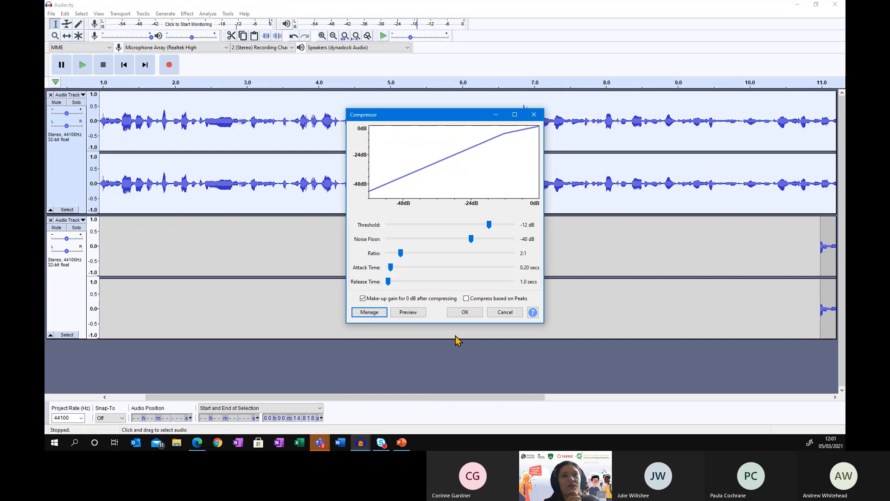
click(467, 312)
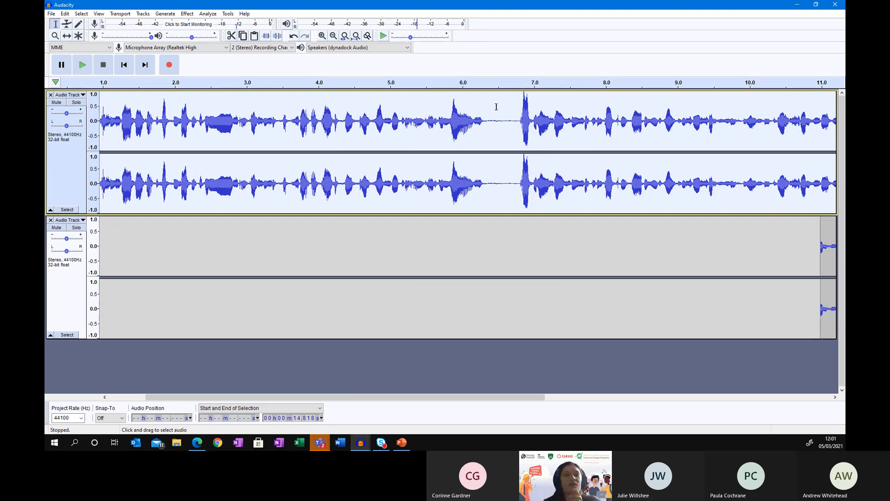
Amplify the first track's audio from 0 to about 12.81 seconds by -5.6 dB.
drag(449, 398, 590, 408)
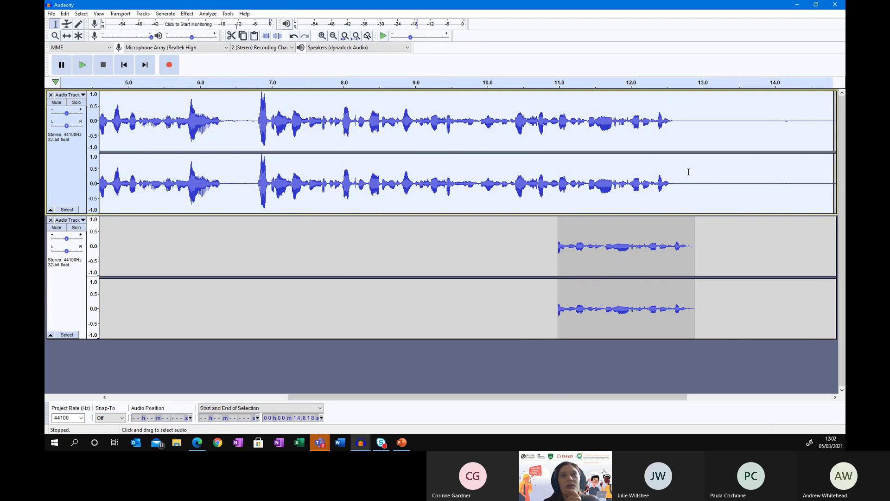
drag(688, 172, 45, 111)
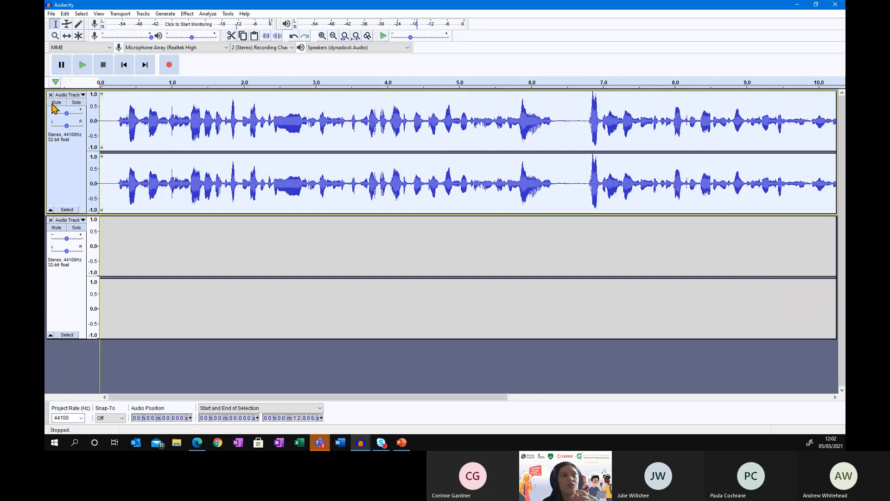
click(188, 13)
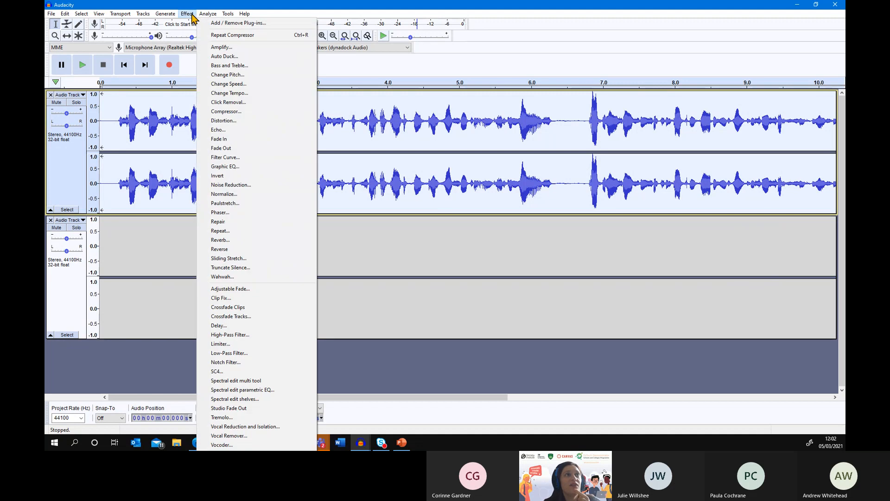
click(215, 48)
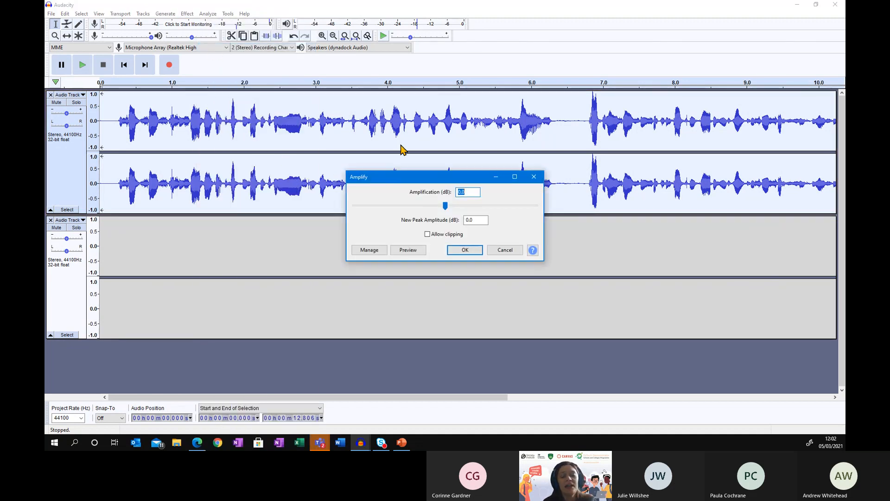
click(445, 207)
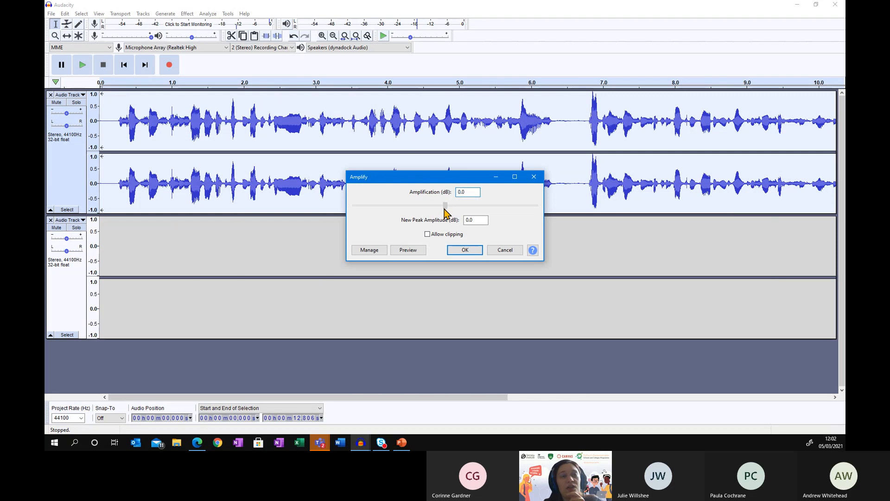
drag(443, 209, 436, 214)
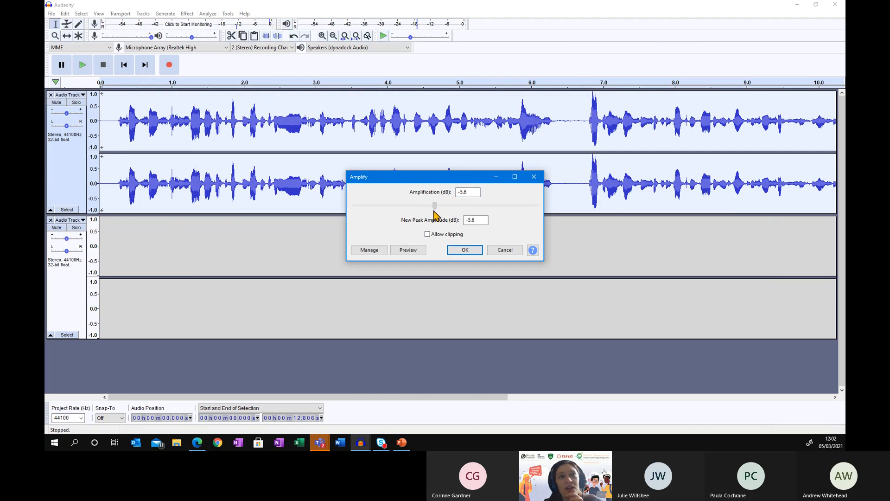
click(464, 251)
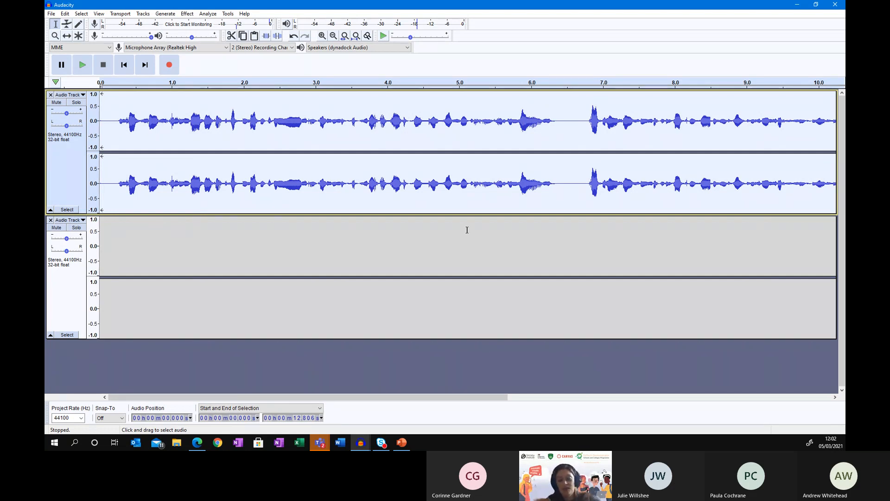
Amplify the selected audio in the first track by about 5.2 dB and raise that track's gain to about +3 dB.
click(204, 14)
mouse_move(187, 13)
click(203, 47)
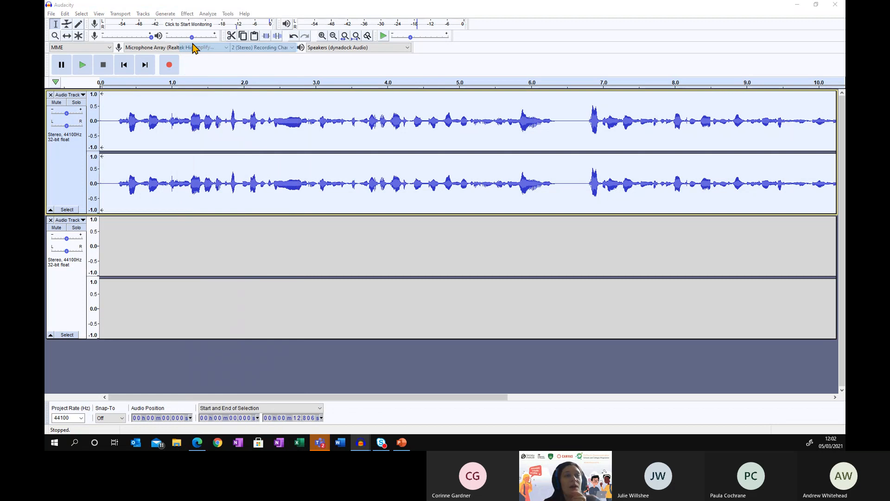
drag(456, 208, 453, 207)
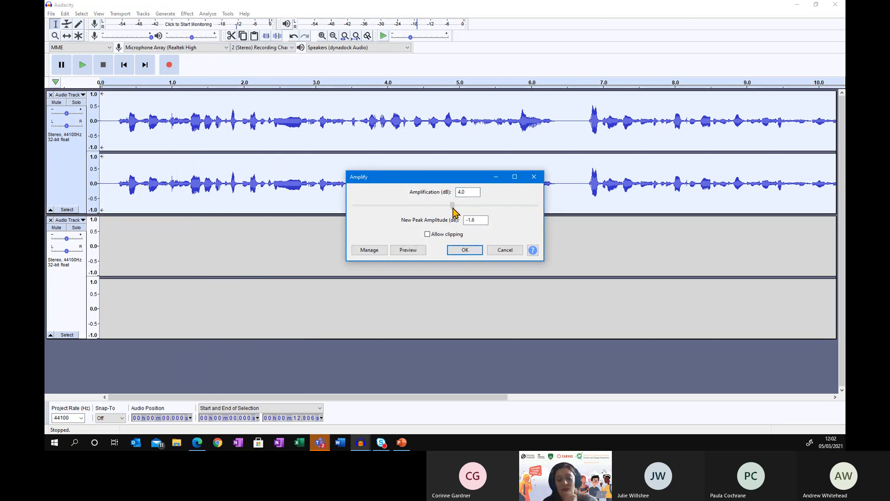
mouse_move(454, 213)
mouse_down()
mouse_move(466, 209)
mouse_move(457, 211)
mouse_up()
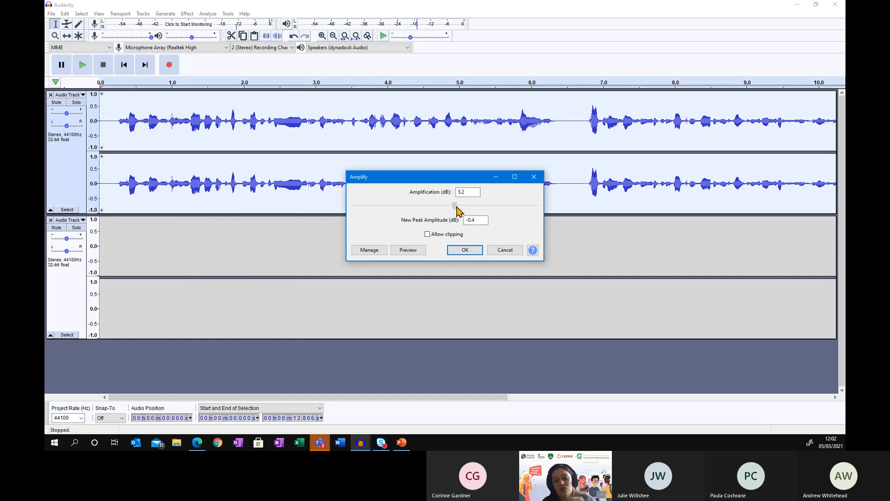
click(464, 250)
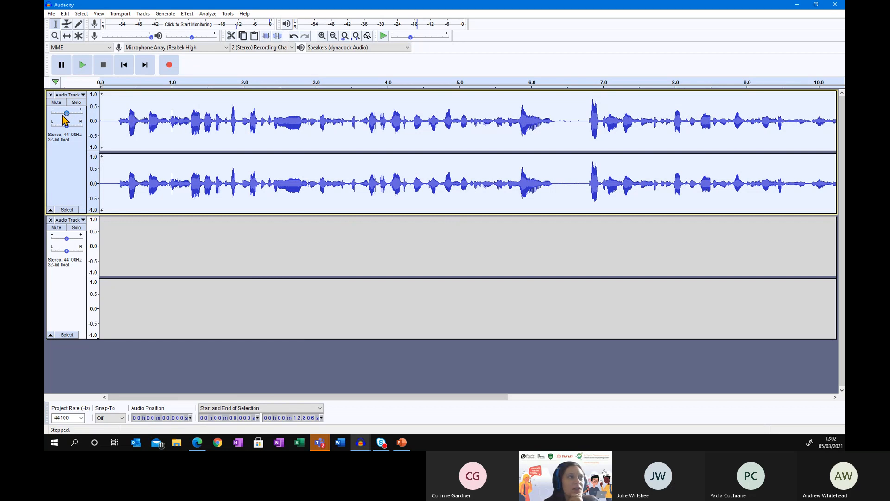
drag(66, 118, 71, 119)
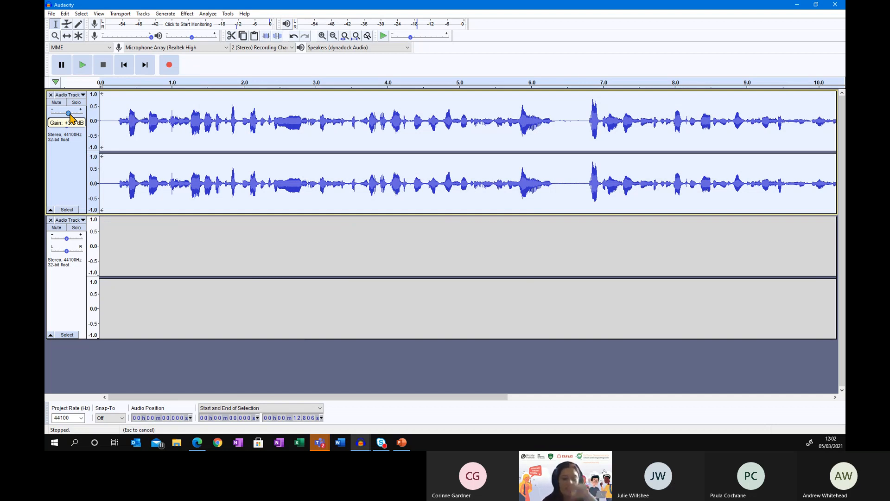
drag(71, 118, 71, 118)
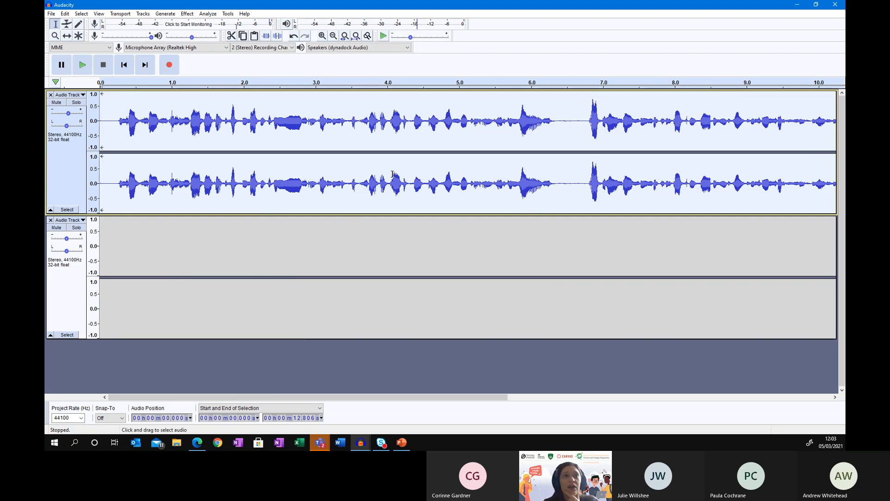
Apply Reverb with the Vocal I factory preset to the first track's audio from 0 to about 6.5 seconds.
drag(568, 178, 95, 176)
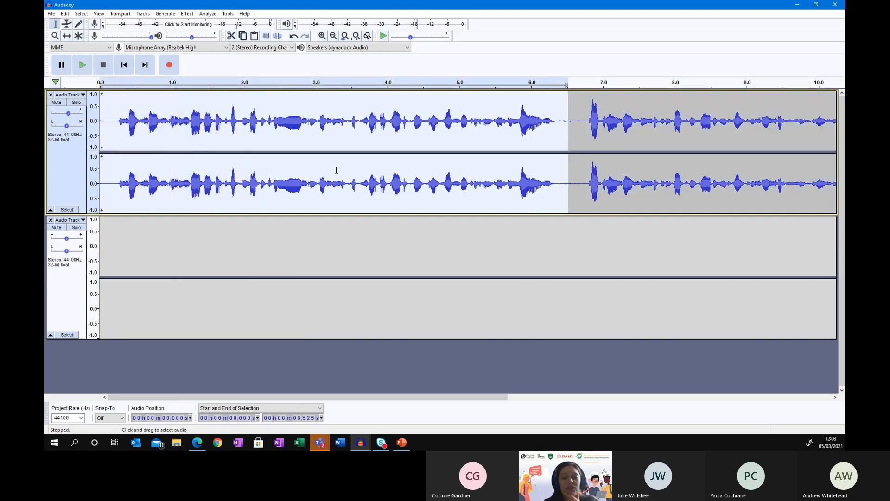
click(186, 14)
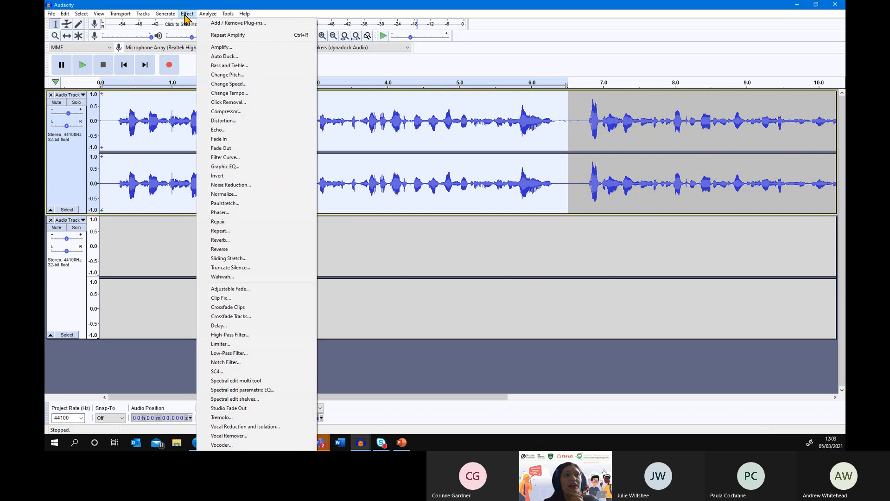
click(228, 241)
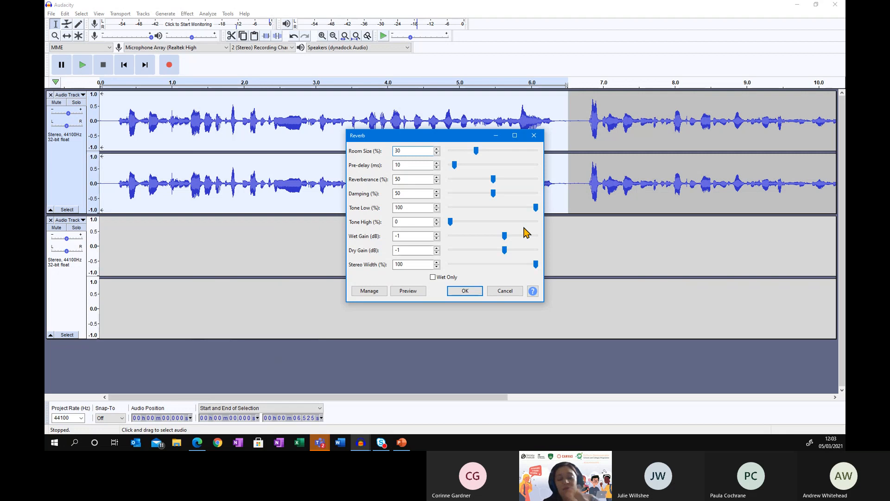
click(370, 292)
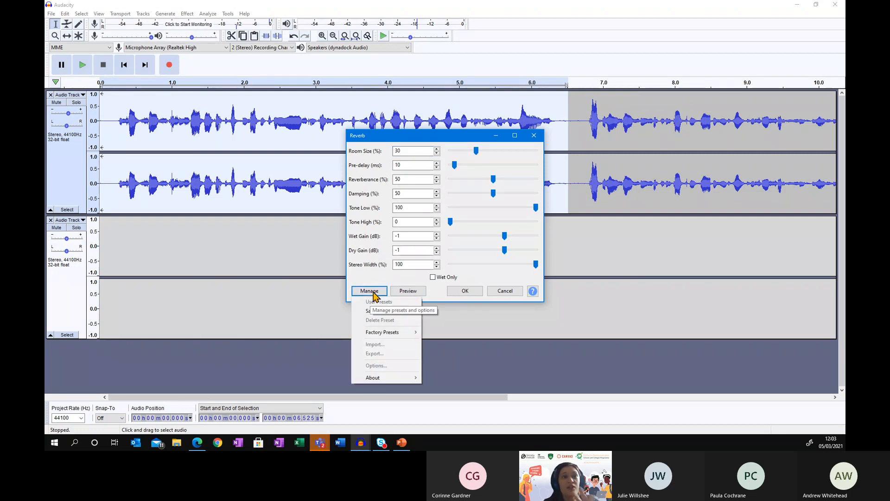
mouse_move(381, 333)
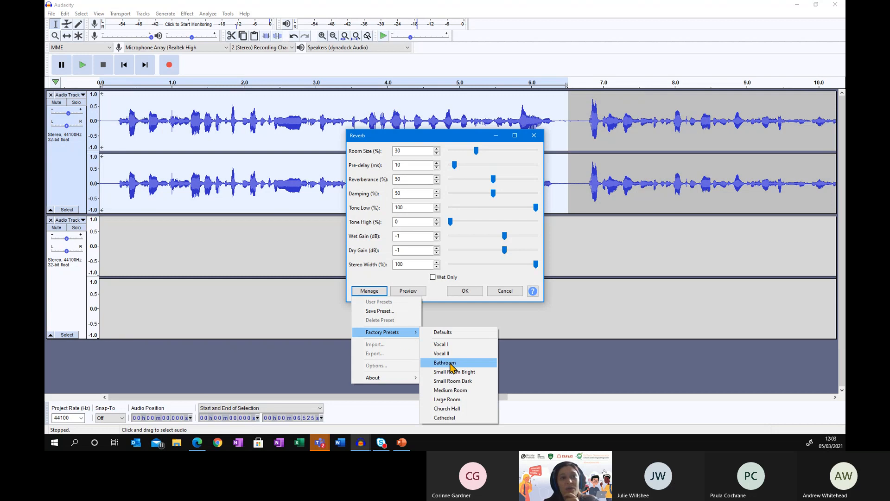
click(443, 345)
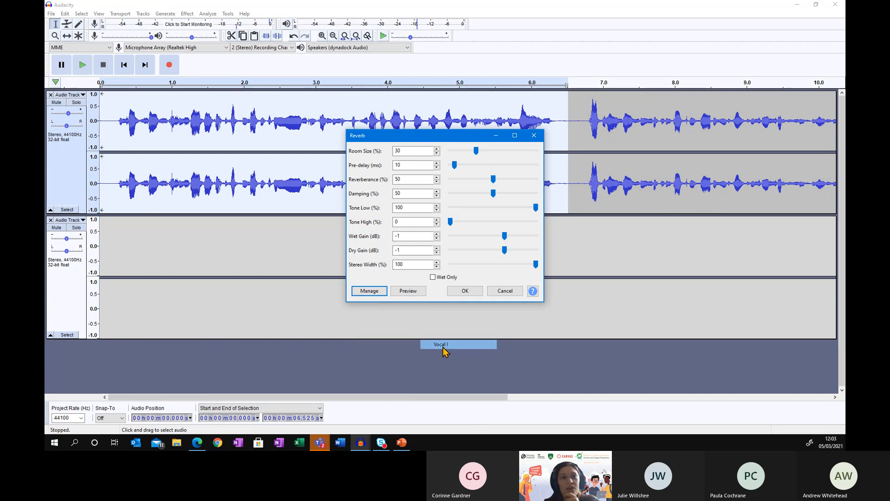
click(370, 291)
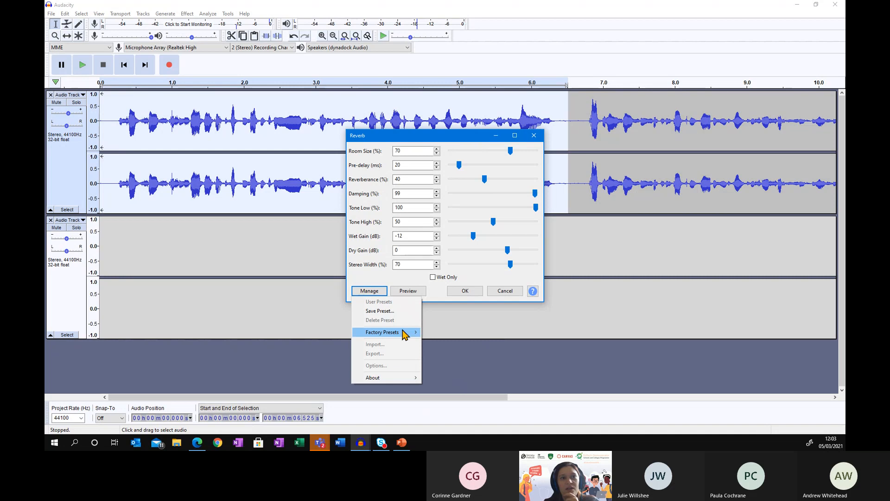
click(466, 290)
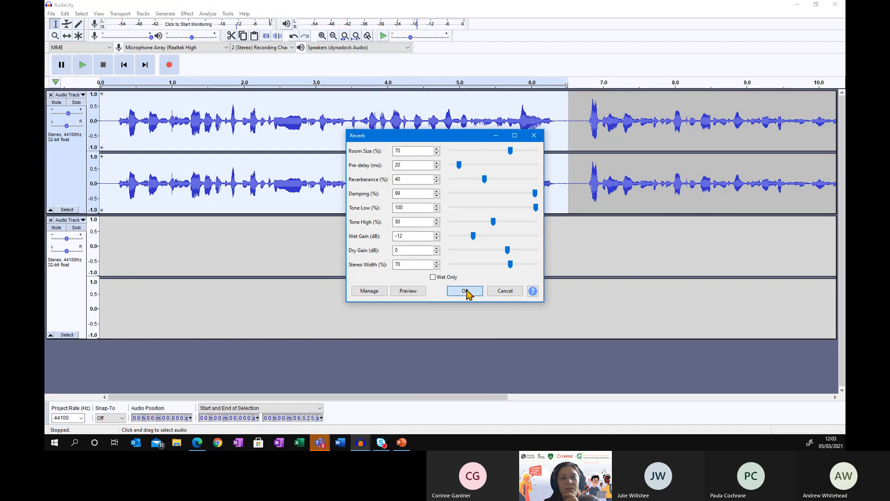
click(465, 291)
Play back the first track's reverb section from about 3.75 seconds and stop playback.
click(369, 191)
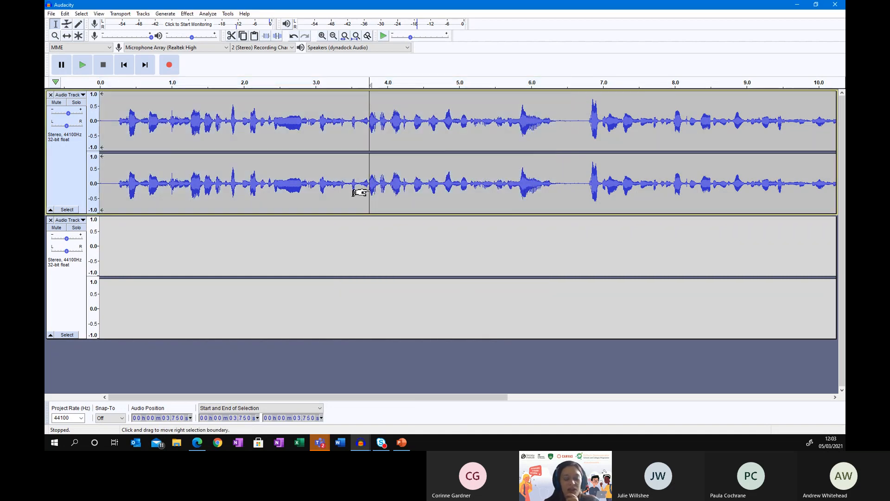
key(space)
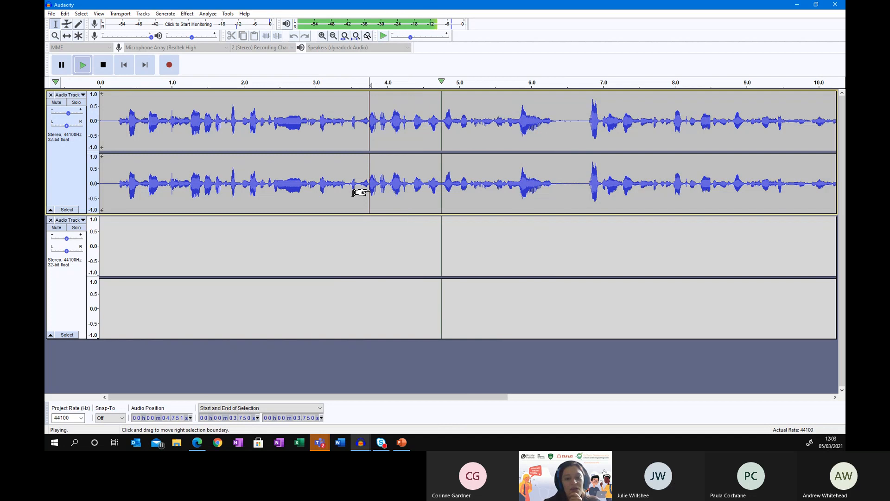
key(space)
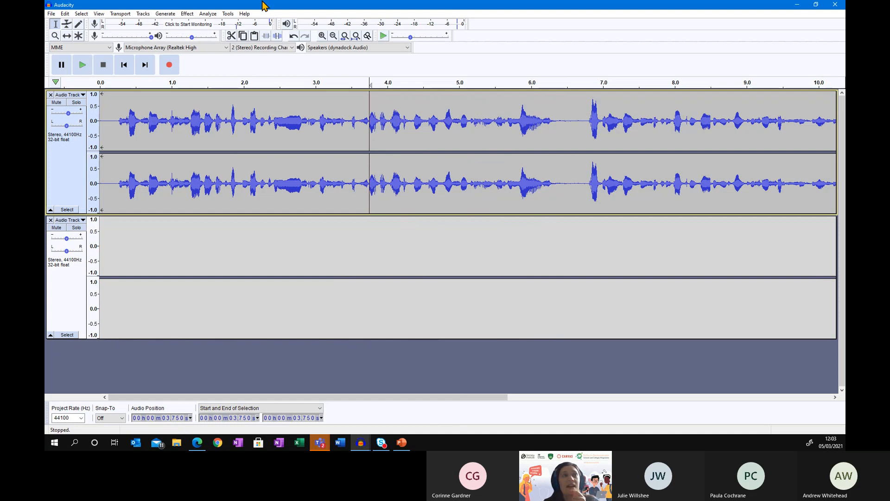
Apply Fade Out to the first track's audio from about 5.88 to 6.47 seconds.
click(187, 14)
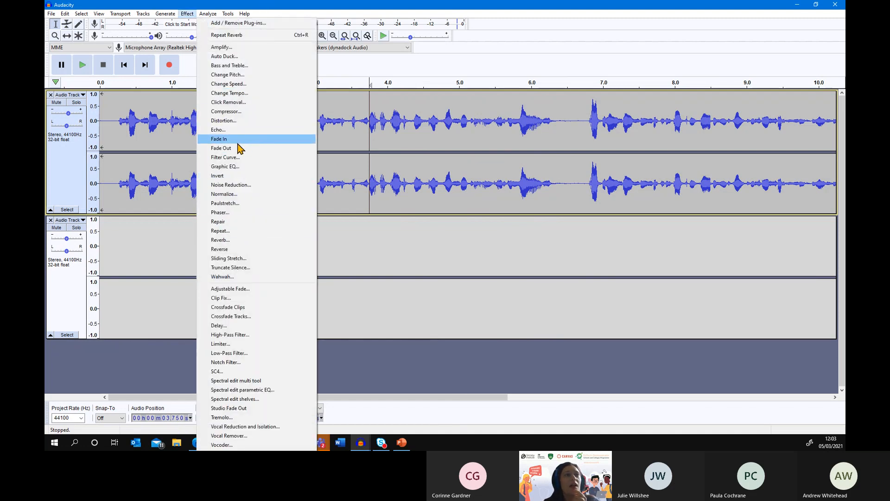
click(527, 185)
drag(564, 186, 521, 183)
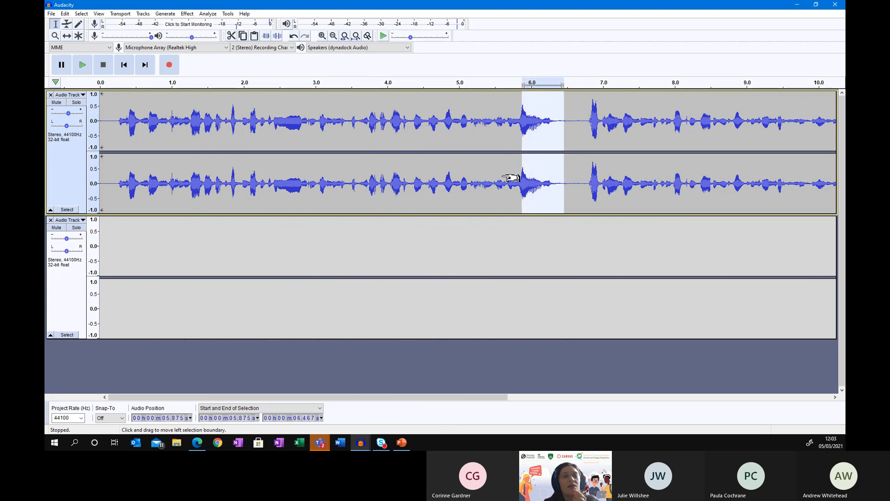
click(187, 14)
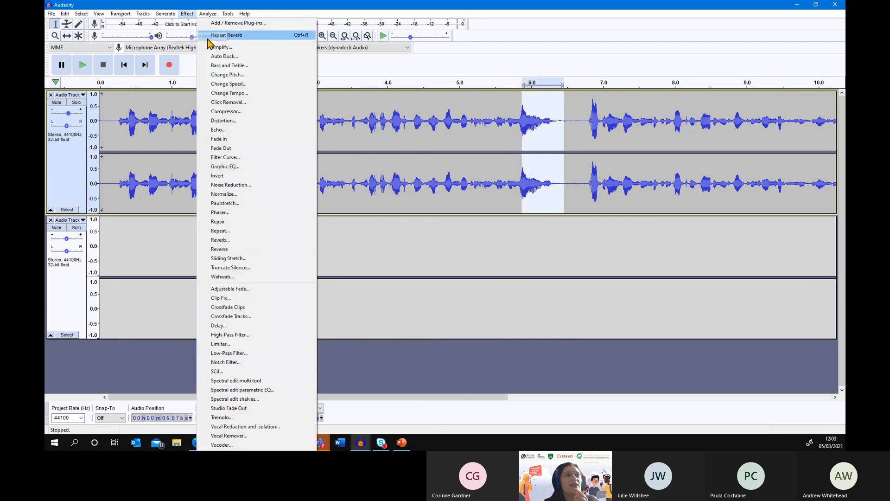
click(248, 147)
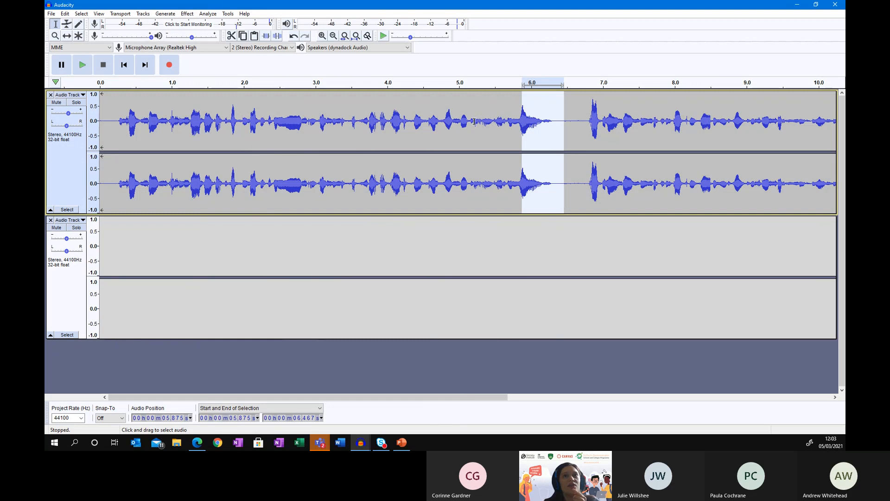
Apply Fade In to the first track's opening audio from 0 to about 0.55 seconds and clear the selection.
drag(99, 128, 140, 128)
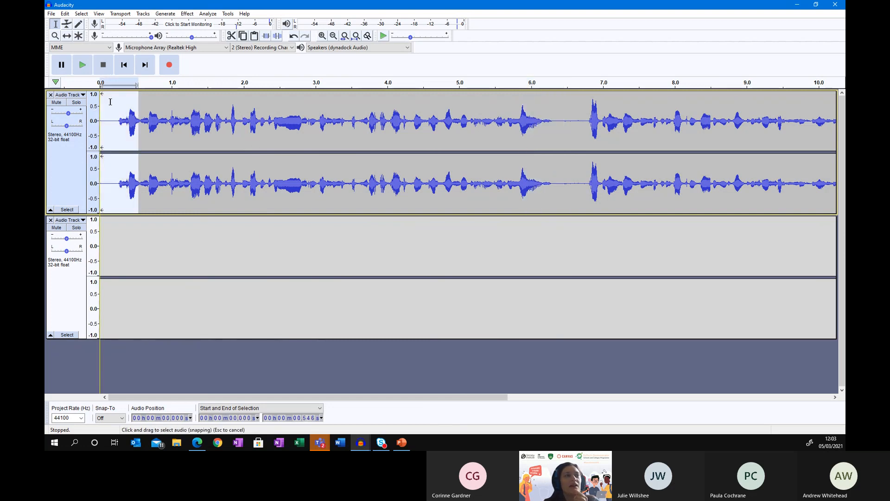
click(187, 14)
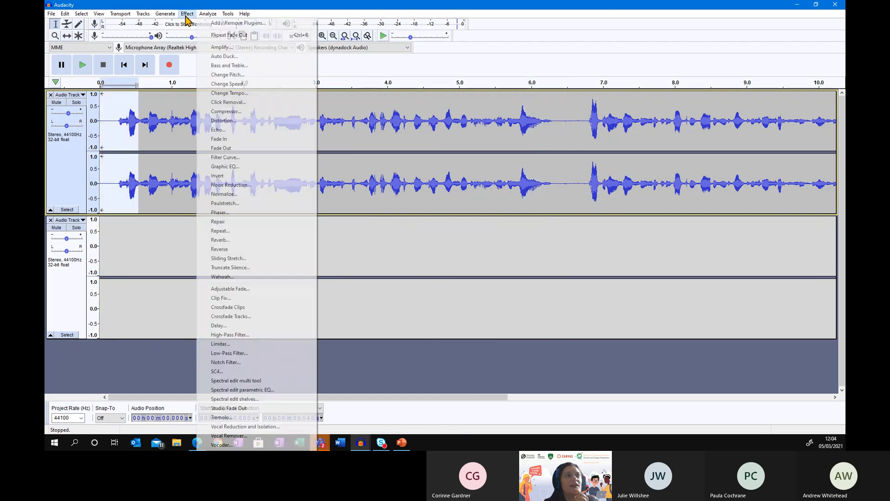
click(232, 139)
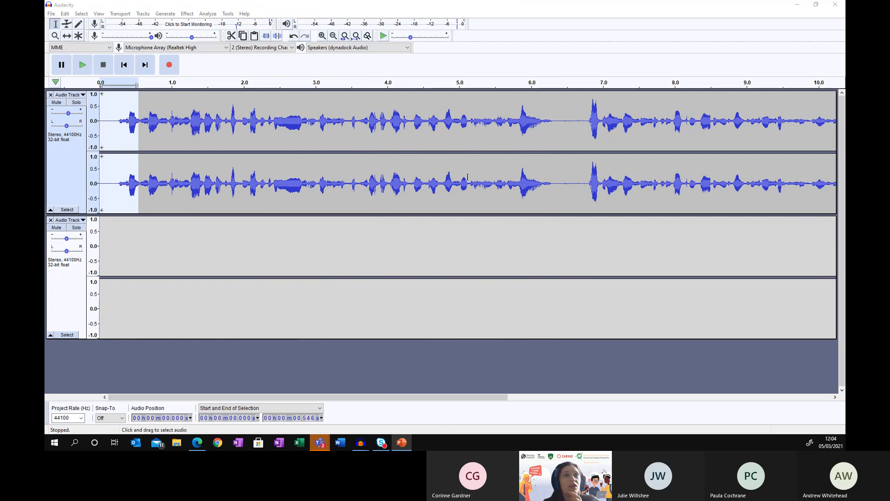
click(415, 173)
click(422, 256)
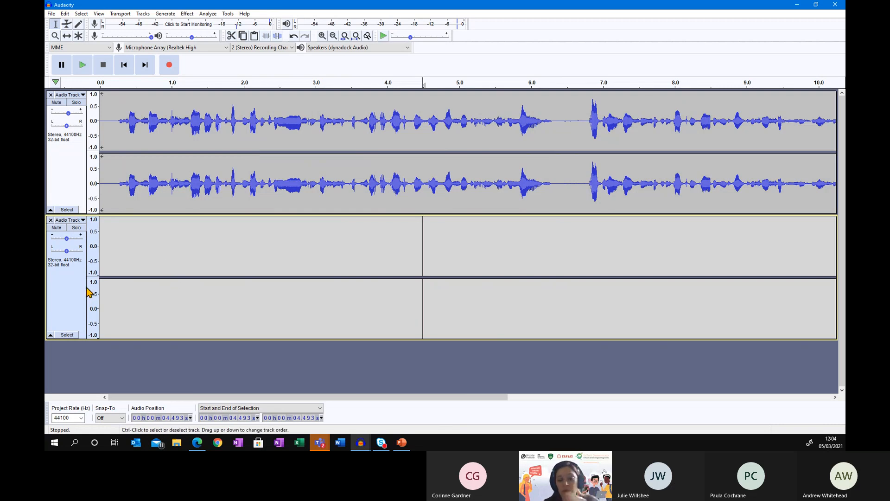
Export the project as an MP3 named "Example for webinar" in the Music folder, accepting the mixdown to one stereo file.
click(51, 14)
mouse_move(73, 77)
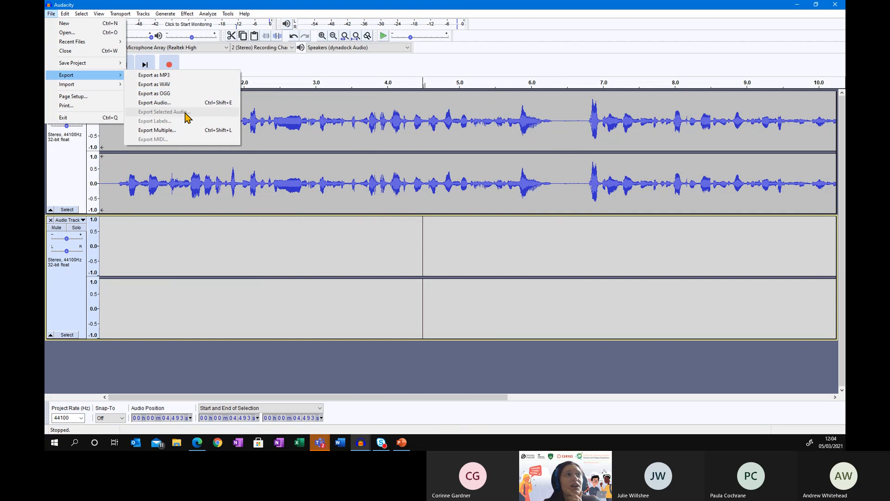
click(182, 77)
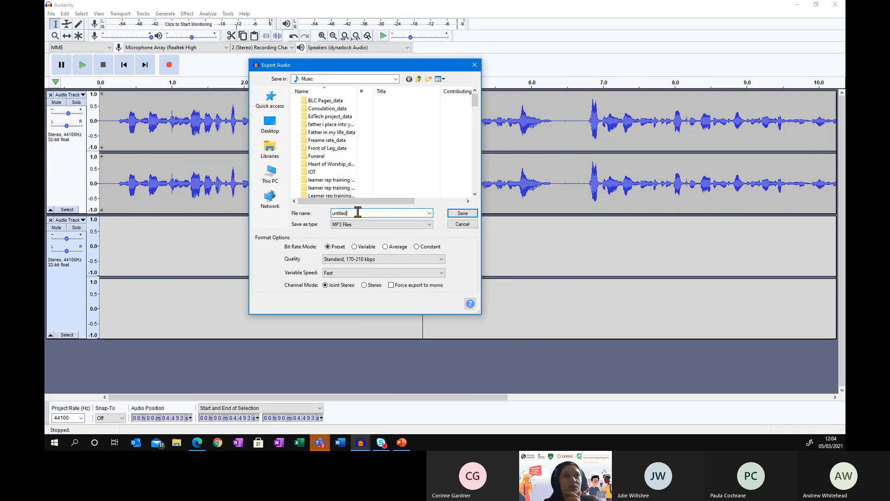
text(un)
key(BackSpace)
key(BackSpace)
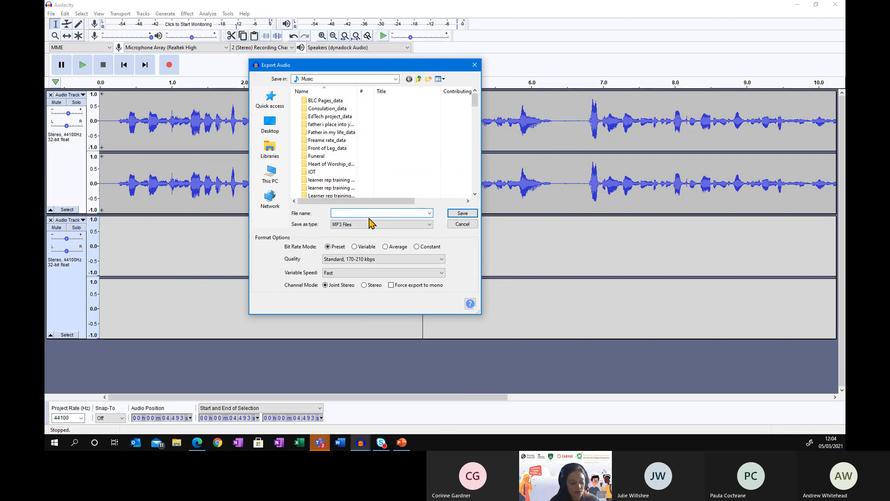
text(Example for webinar)
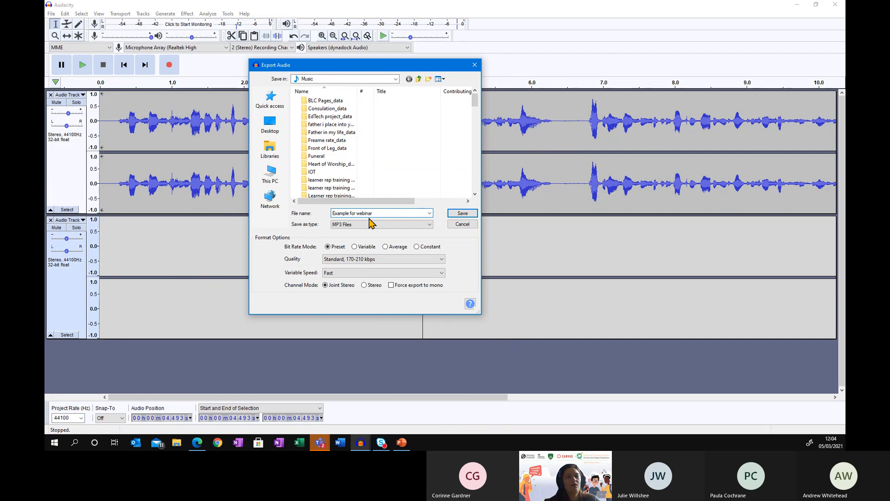
key(Return)
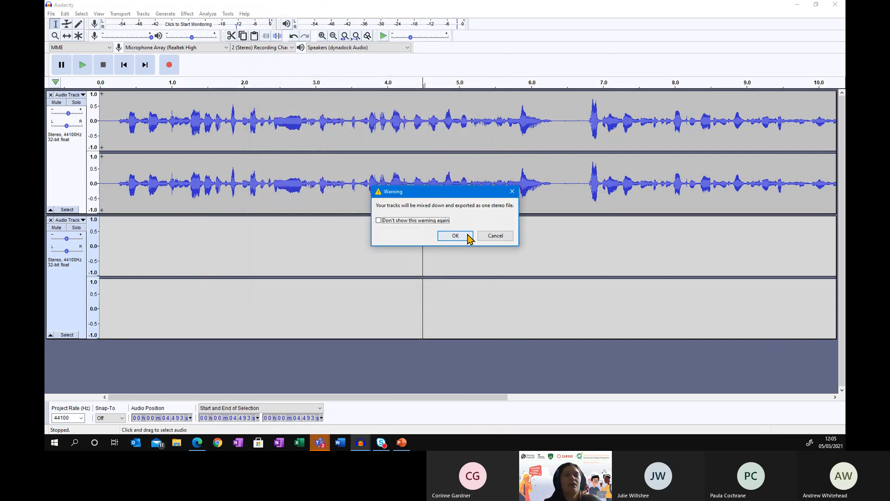
click(461, 236)
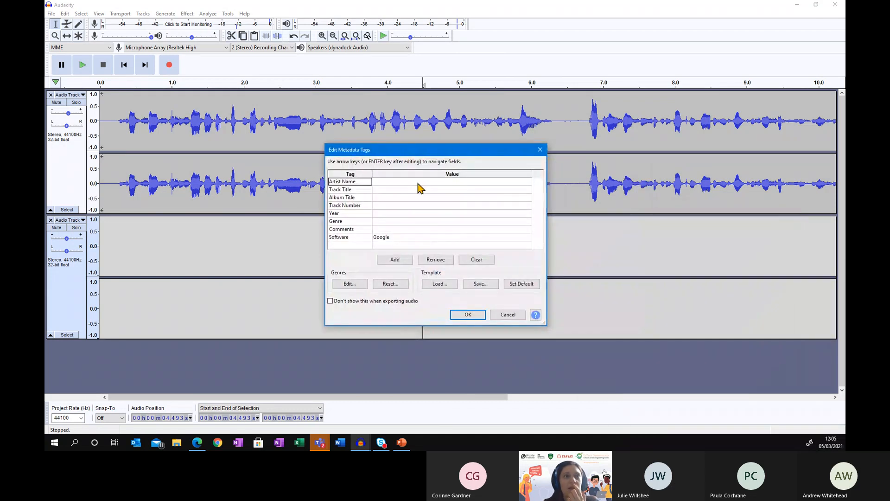
Enter the artist's full name in the Artist Name metadata tag.
click(418, 184)
text(Heahtrer)
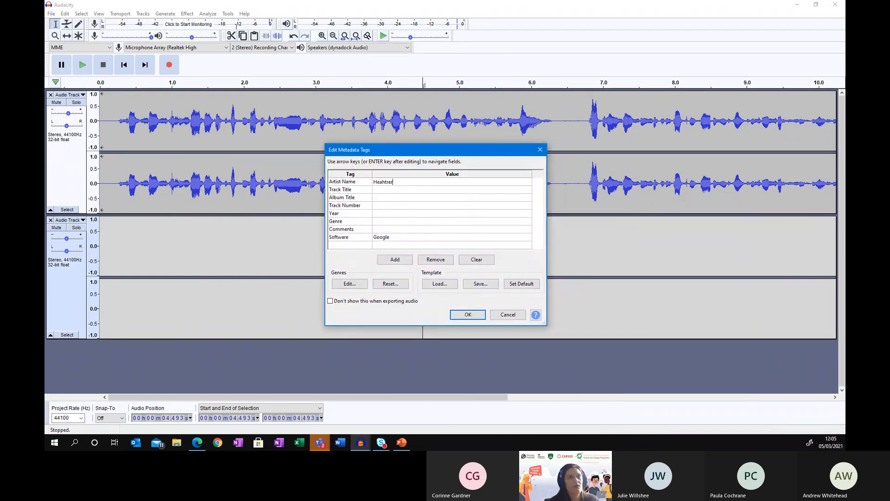
key(BackSpace)
key(BackSpace)
key(BackSpace)
key(BackSpace)
key(BackSpace)
text(ther Hanna)
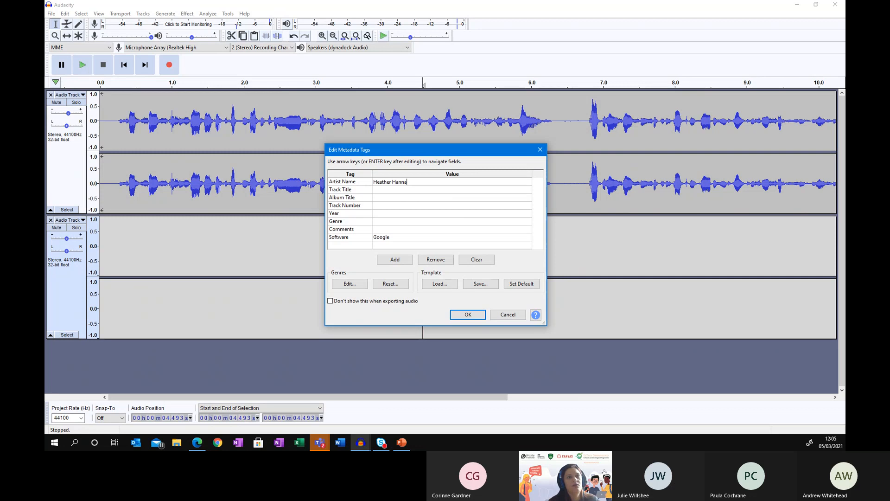
text(h)
key(Return)
Set the Track Title tag to "Example for Webinar" and complete the export.
click(418, 190)
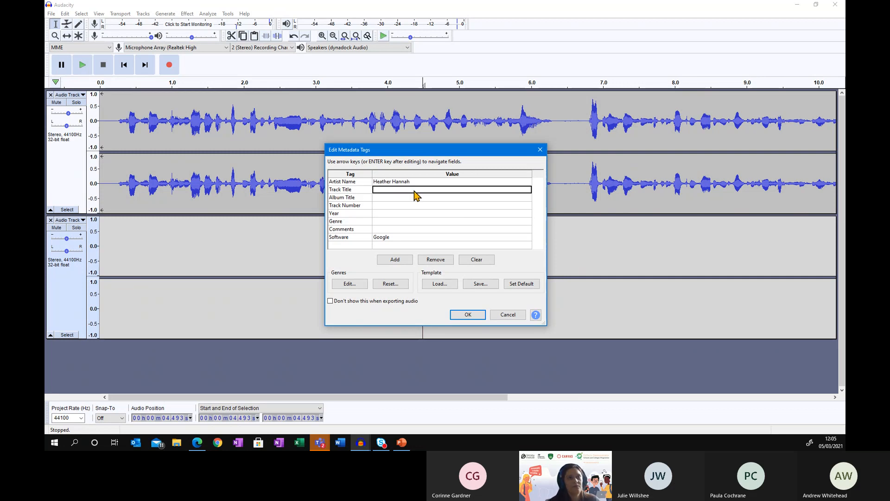
text(Example ofr Webinar)
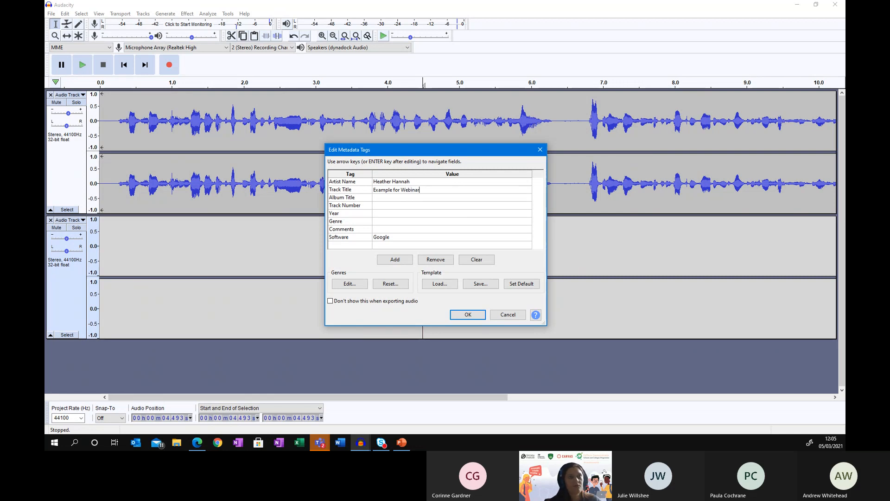
click(479, 319)
click(479, 318)
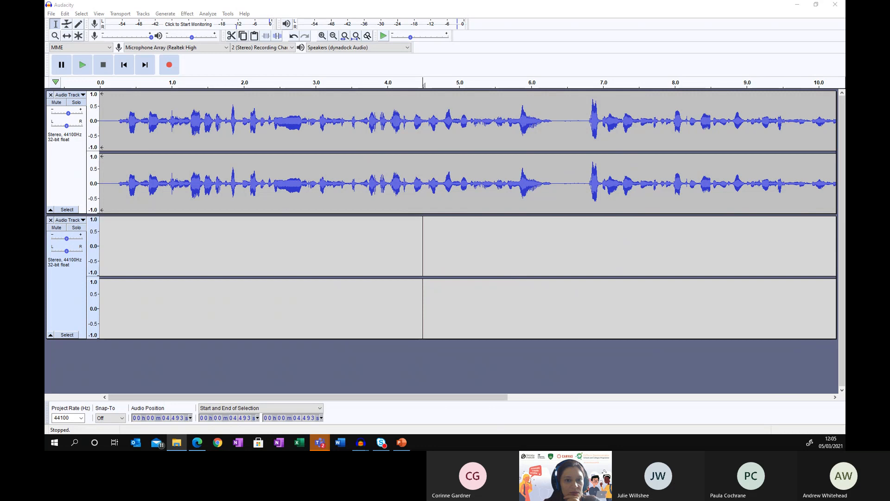
Play the exported "Example for webinar" file from the Music library in File Explorer and close the folder and player.
drag(737, 403, 586, 71)
drag(713, 157, 714, 234)
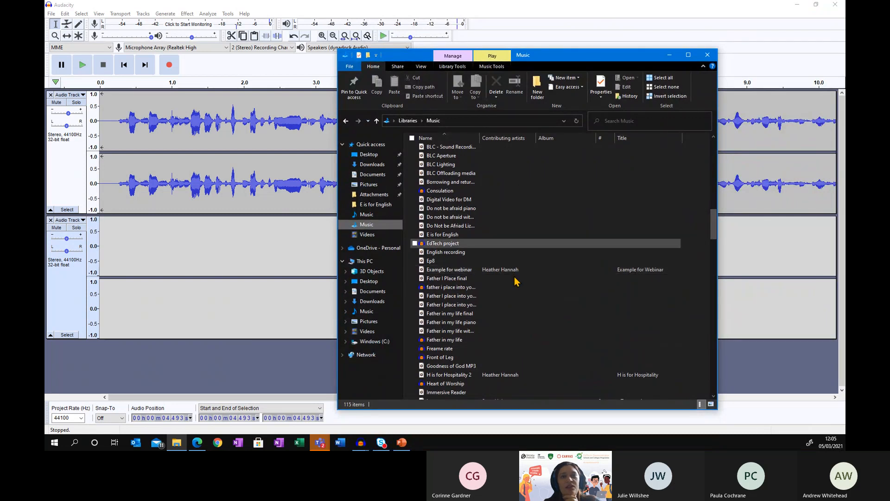
double_click(468, 271)
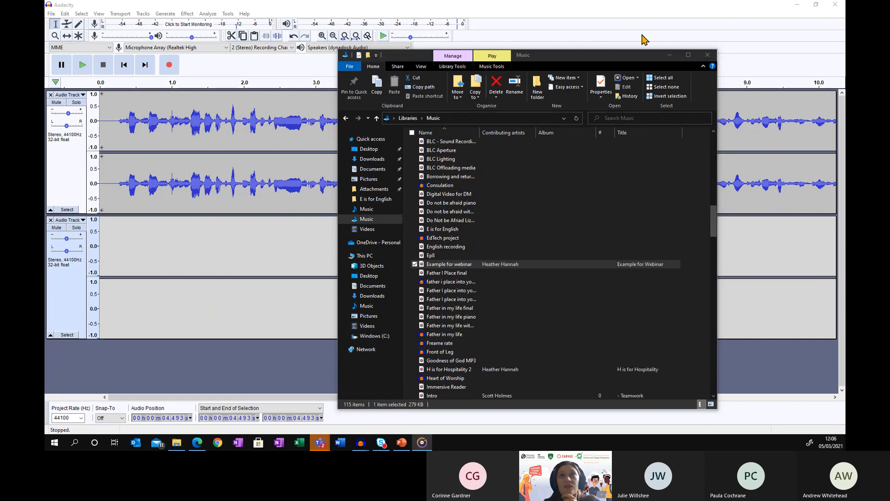
click(707, 54)
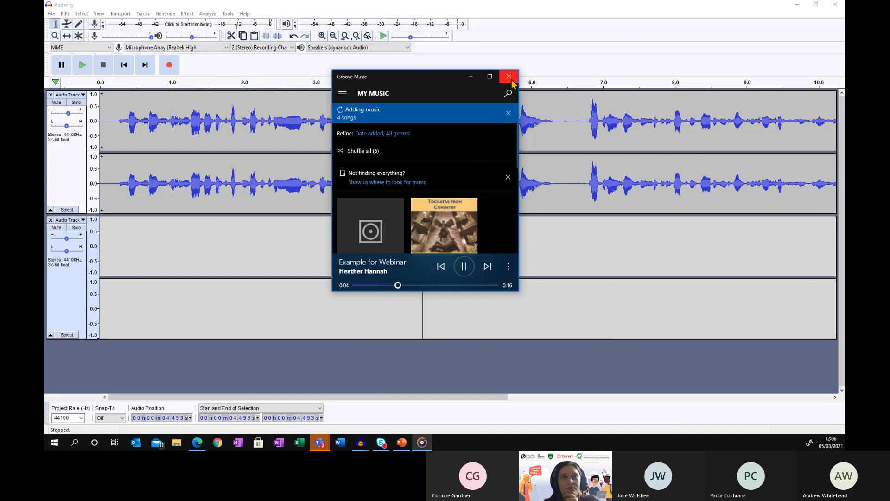
click(512, 79)
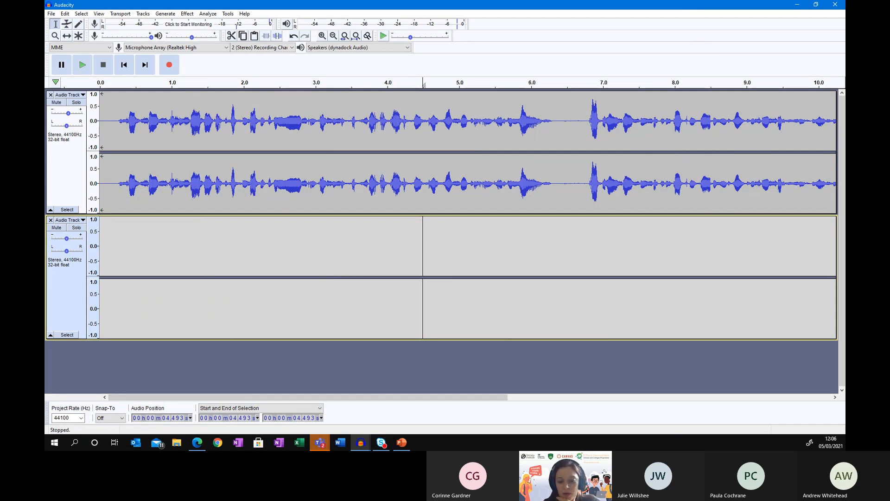
key(alt+Tab)
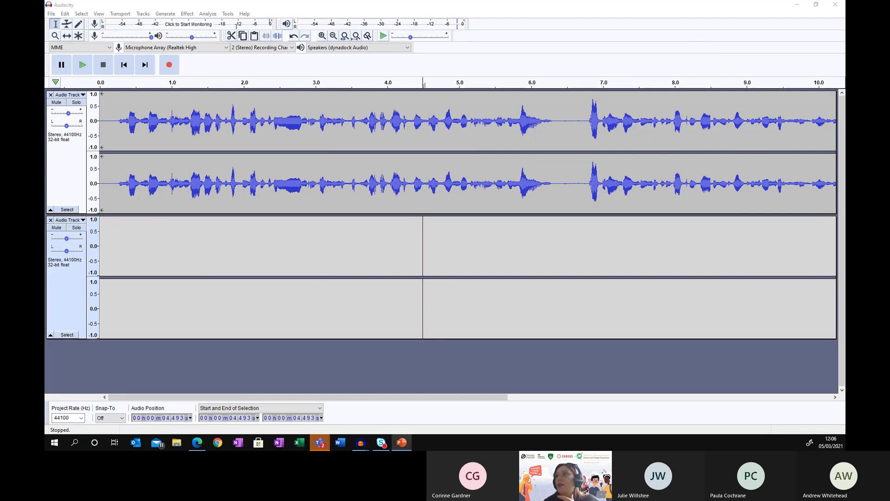
Switch to PowerPoint, start a new bullet on the "The final product" slide and show the options for inserting audio.
drag(845, 70, 485, 8)
click(613, 17)
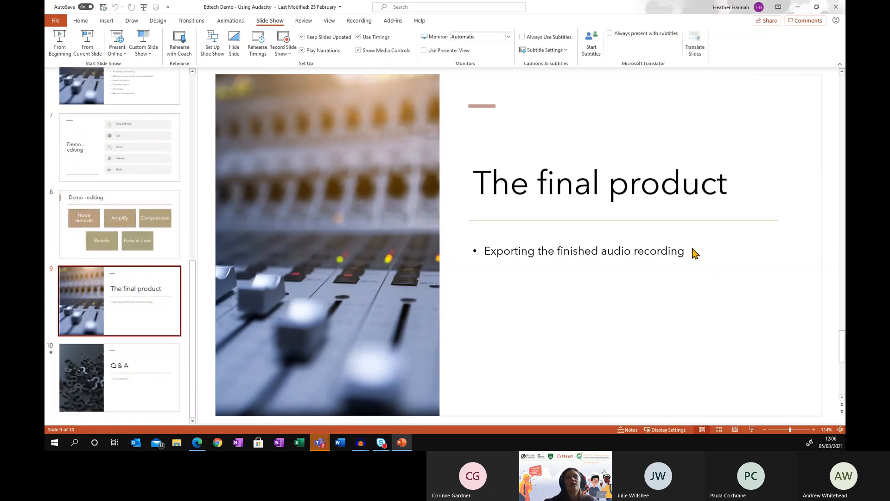
click(691, 251)
key(Return)
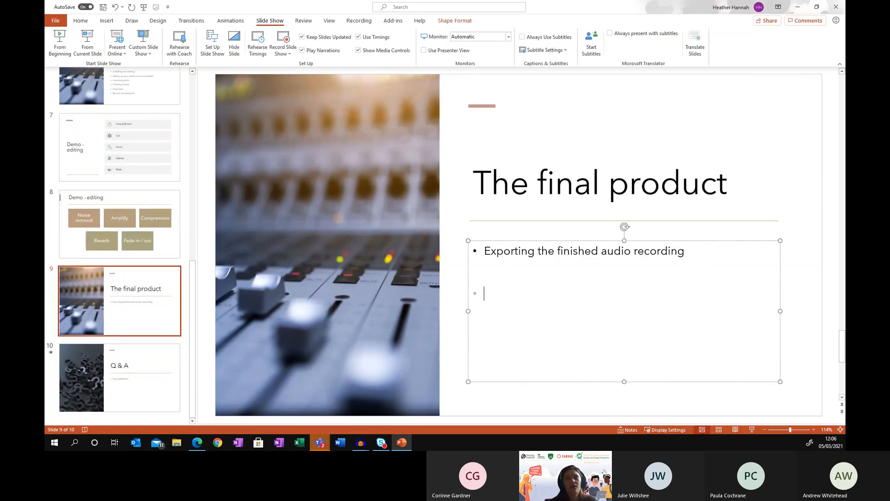
click(108, 22)
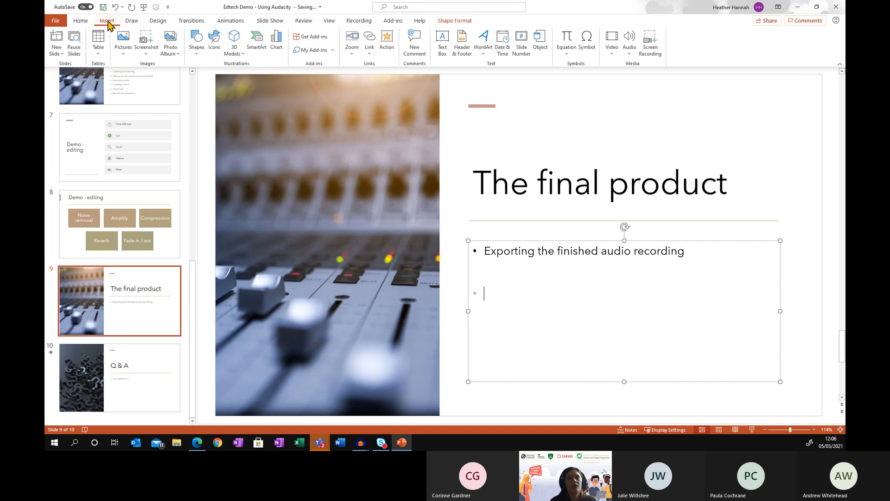
click(630, 54)
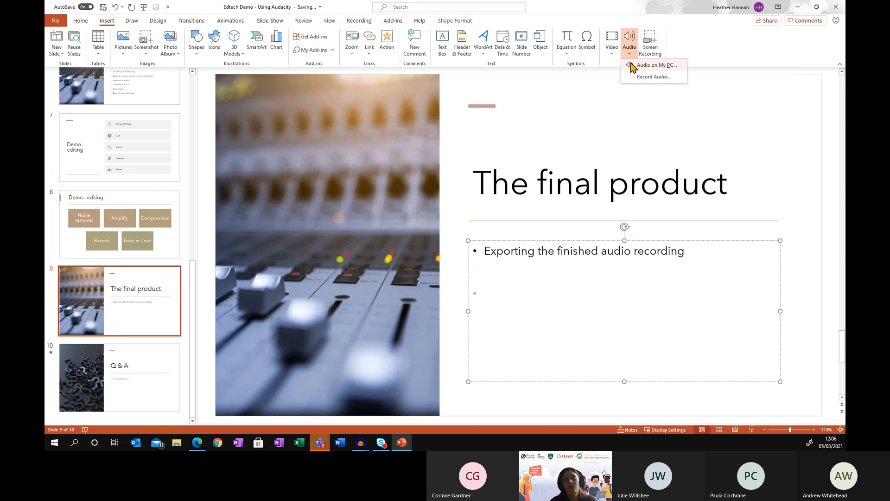
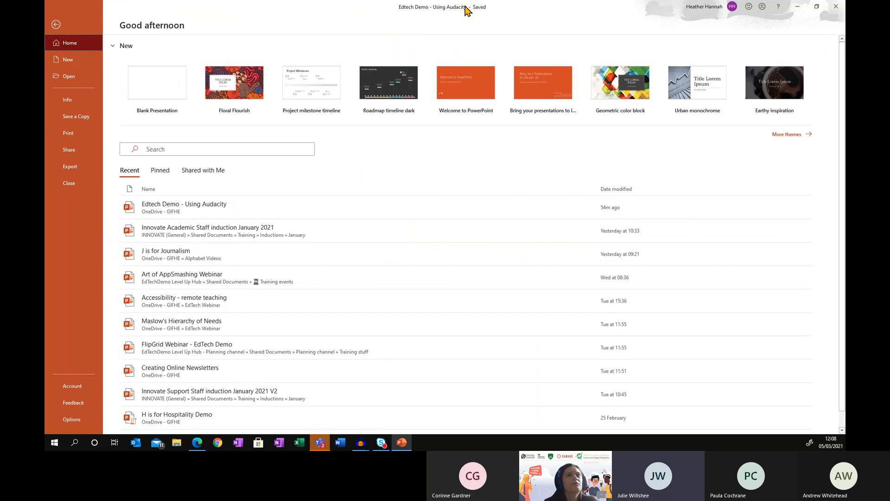
drag(467, 10, 845, 93)
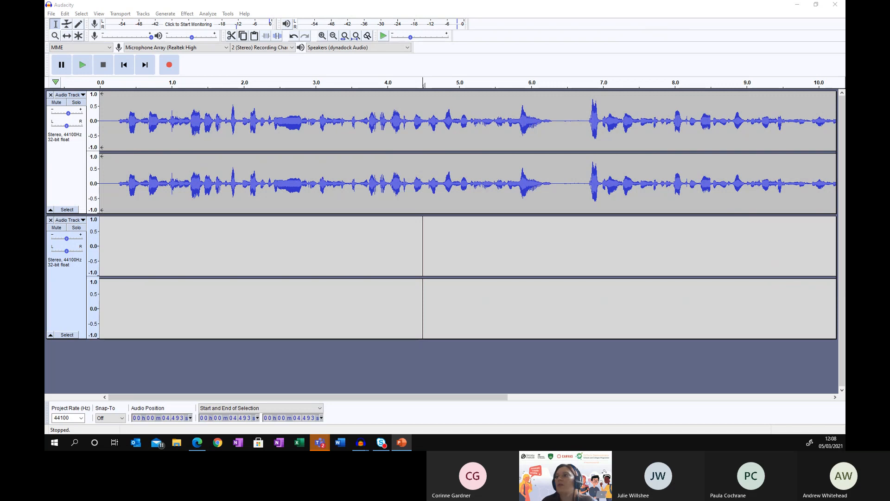
Open File Explorer and check the file type and size in the properties of the exported "Example for webinar" file.
key(super+e)
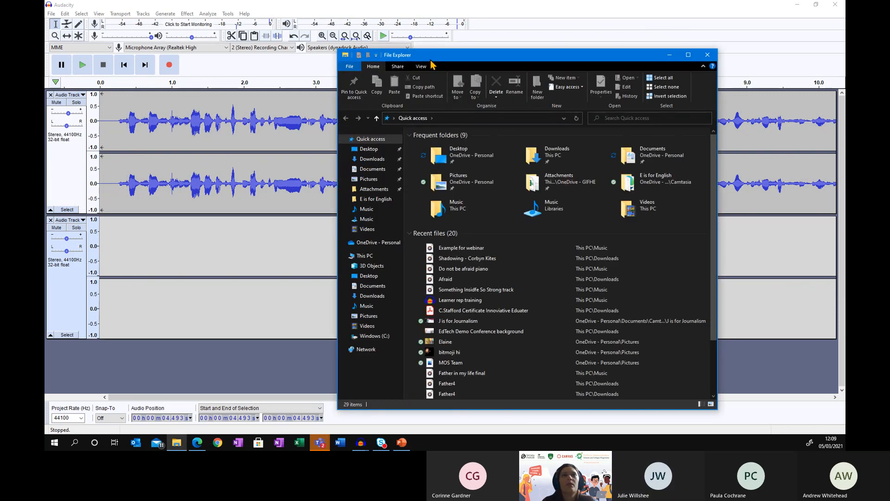
drag(429, 61, 845, 77)
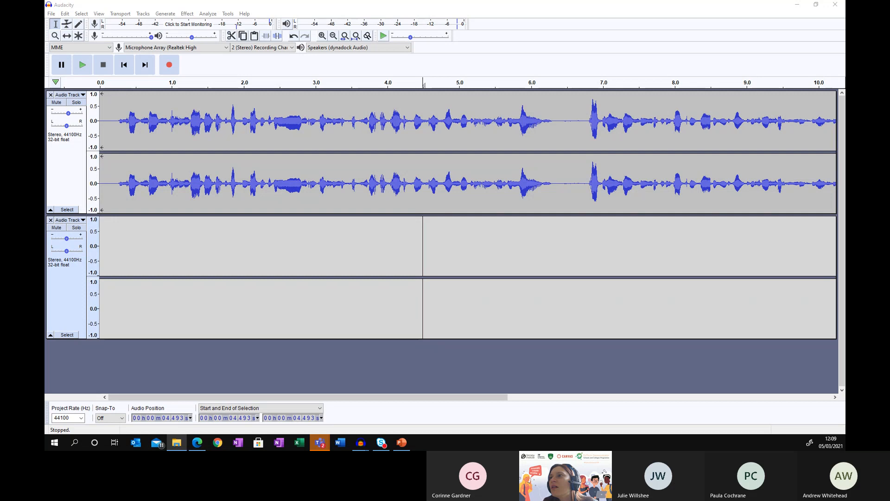
key(alt+Return)
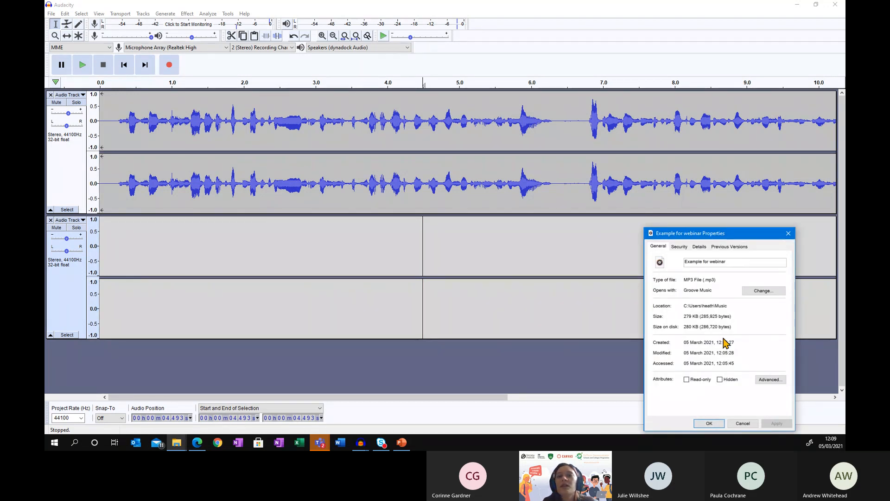
drag(735, 240, 655, 208)
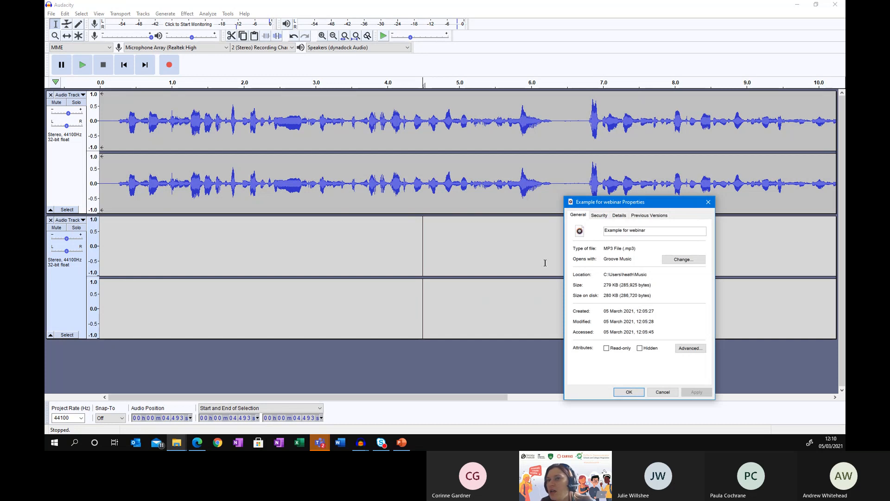
click(708, 201)
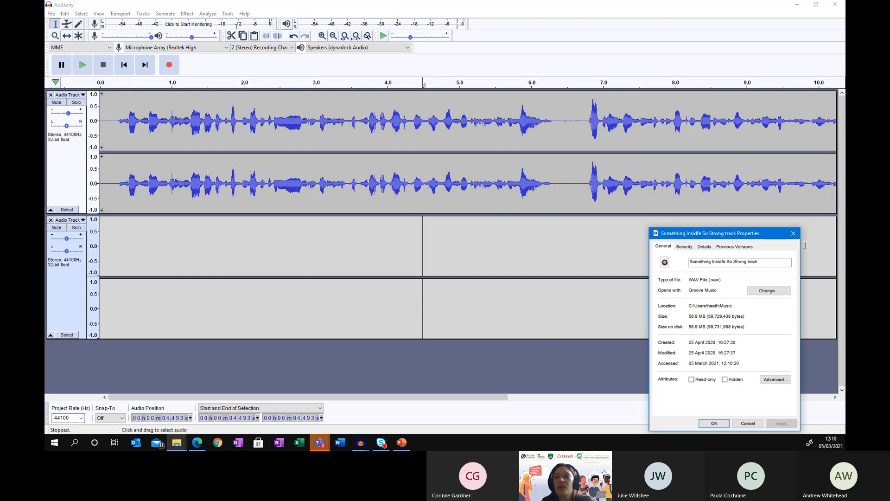
Check the properties of "Something Insidfe So Strong track", "Printing a document", "Massage - Prepping the Area" and "Winter Hymnal" to compare WAV and MP3 file sizes.
click(794, 235)
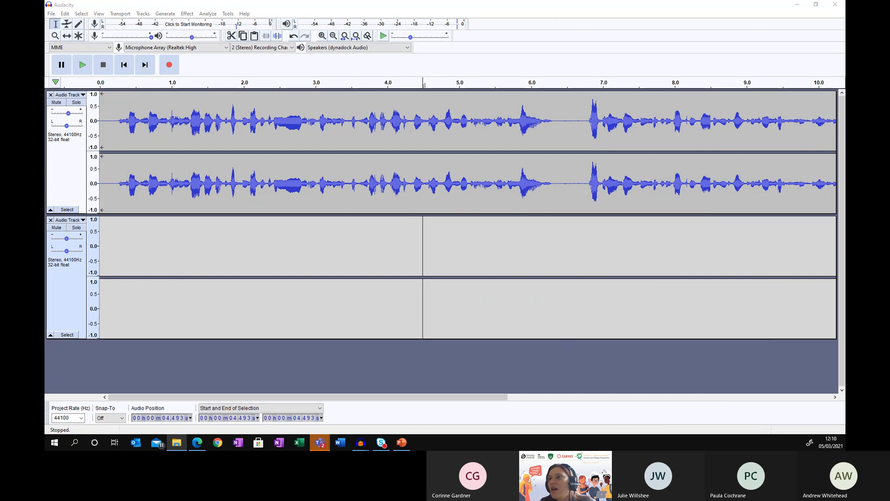
key(alt+Return)
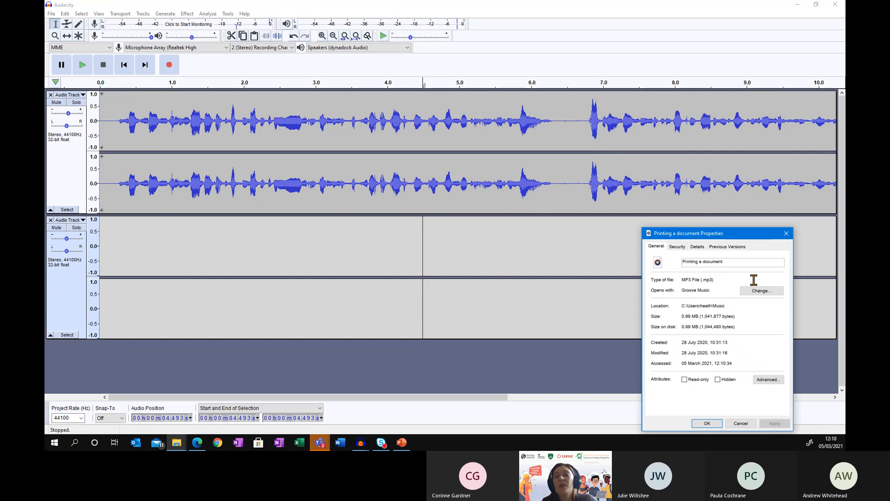
click(787, 236)
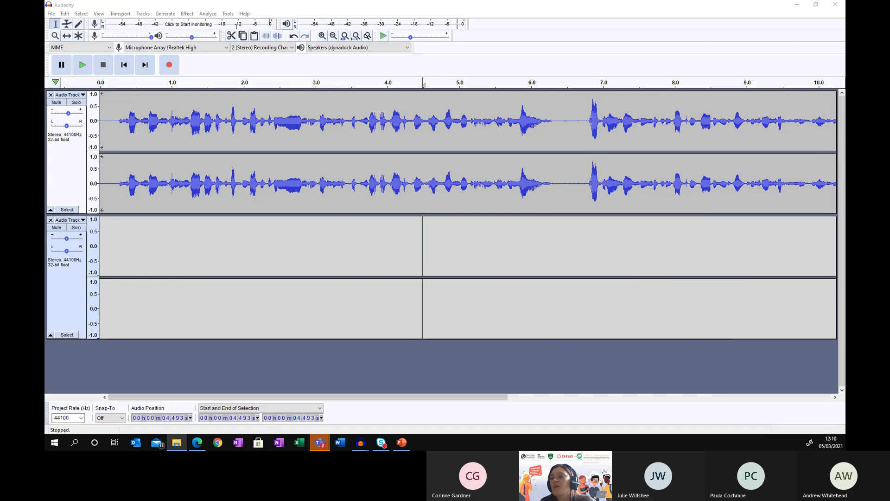
click(654, 367)
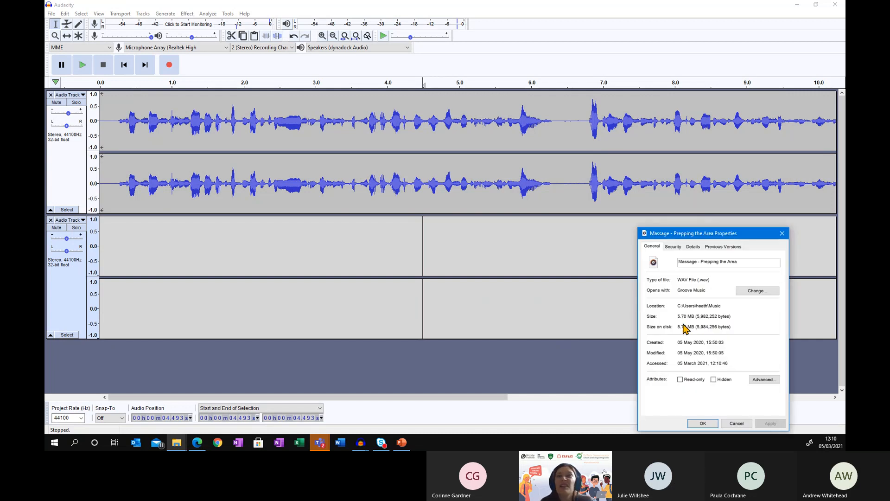
click(783, 234)
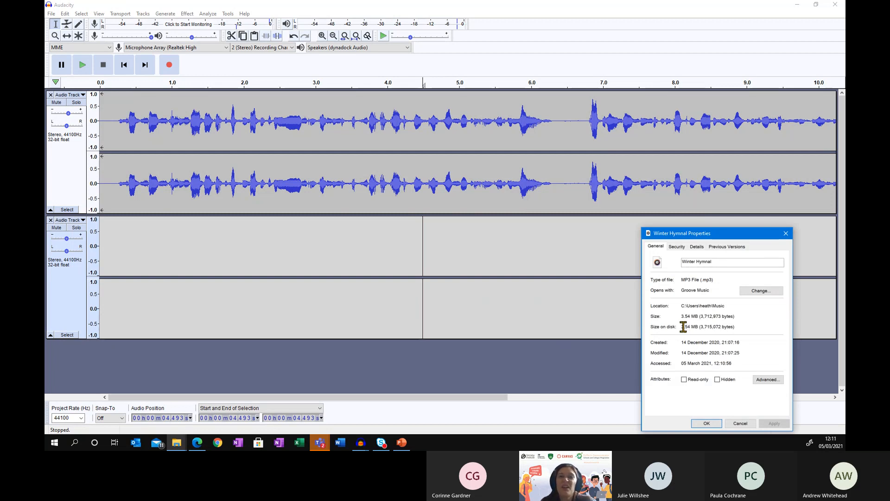
click(786, 233)
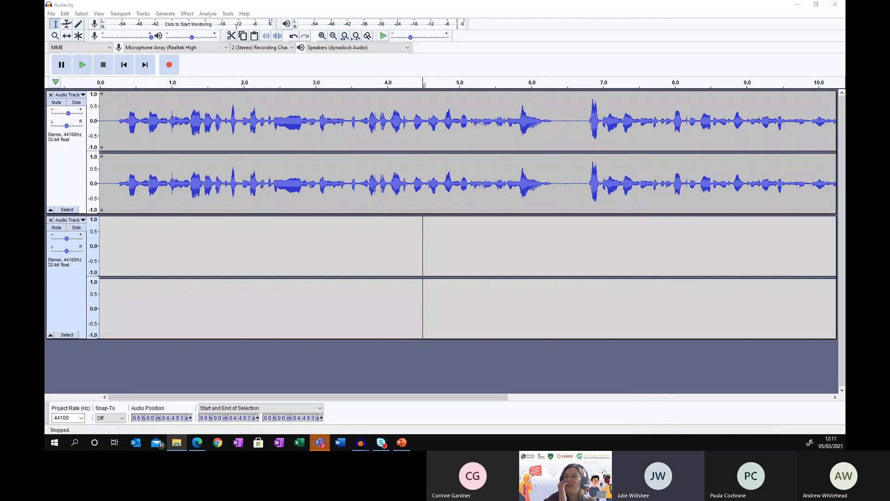